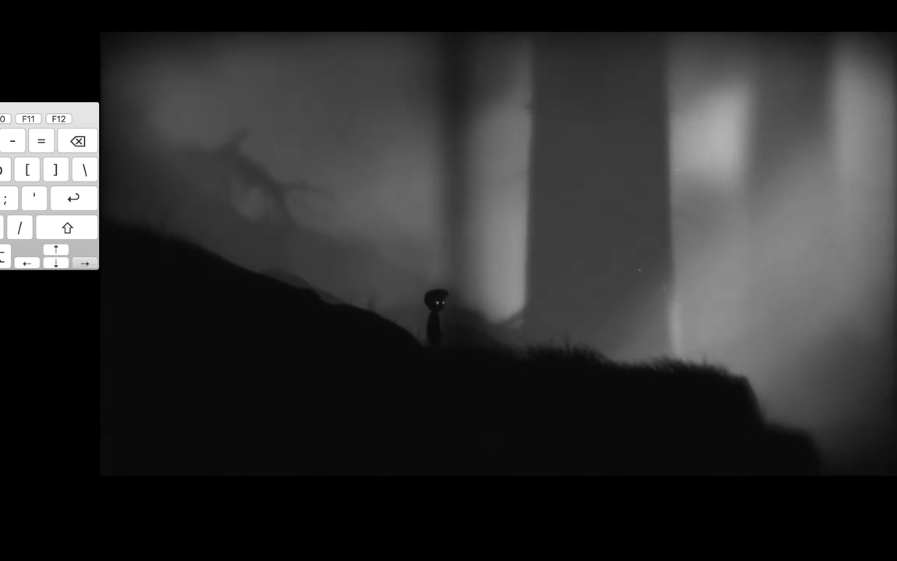
Leap the first gap, then walk back left and jump down off the ledge
key("Right")
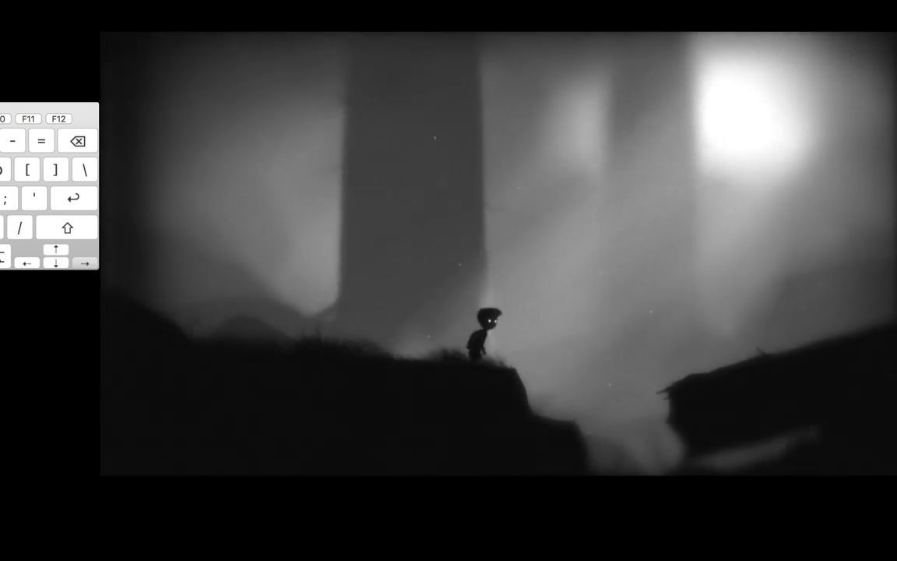
key("Up")
key("Left")
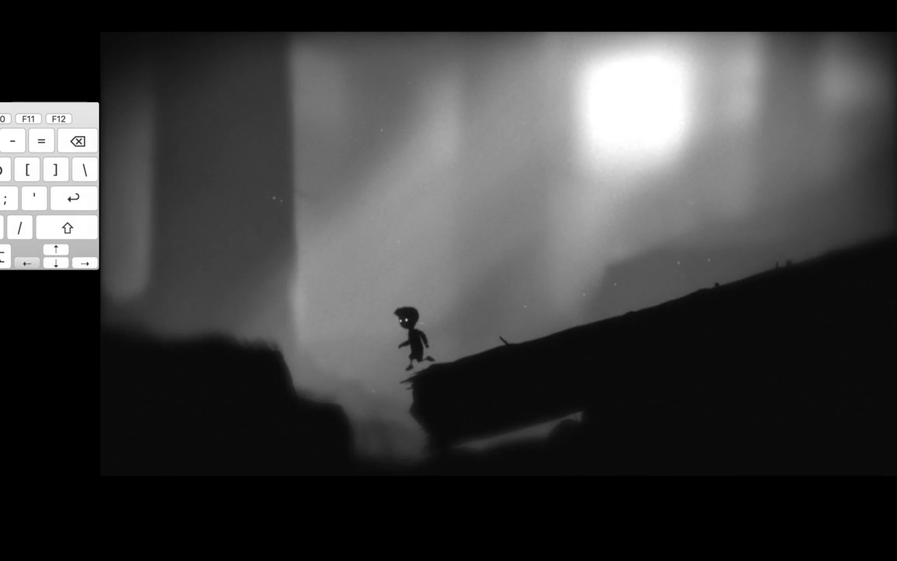
key("Up")
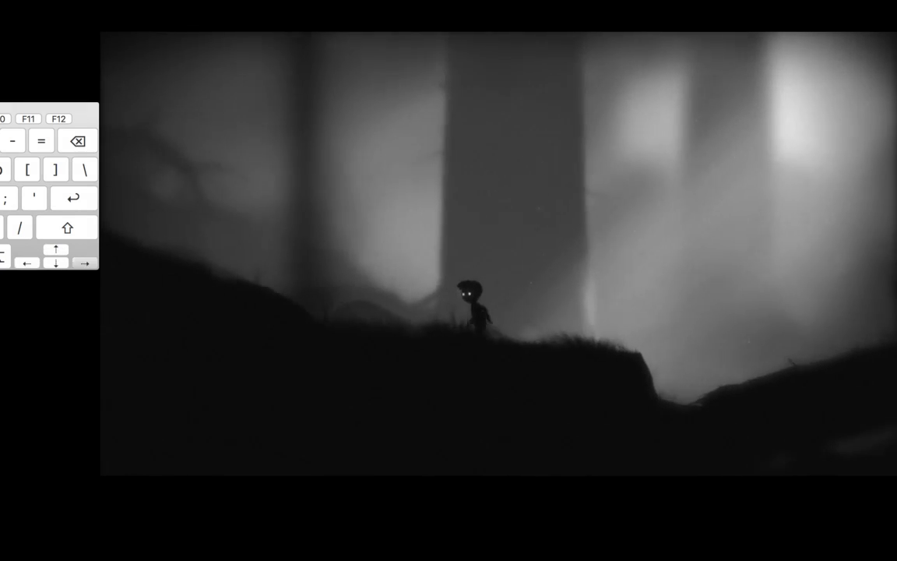
Ride the rolling boulder, jump off, run up the slope and leap onto the ledge
key("Right")
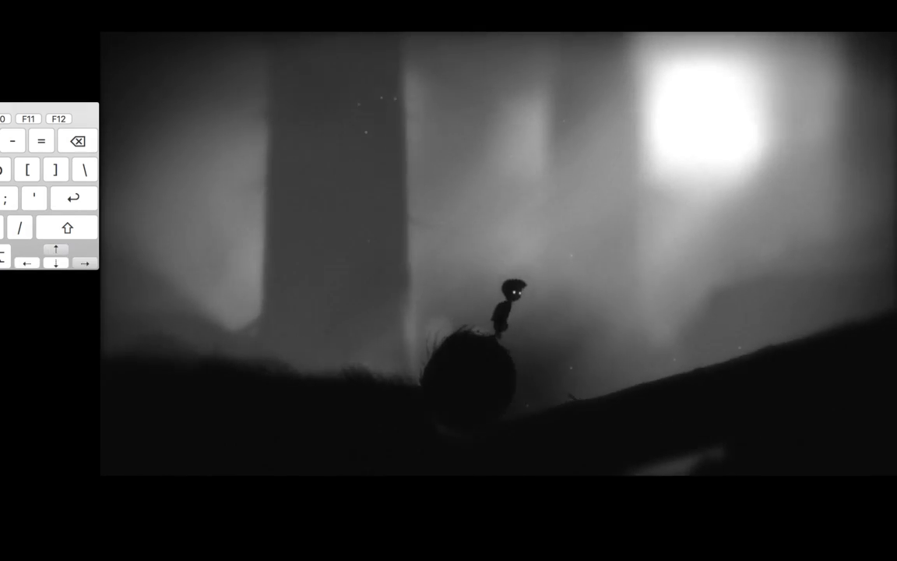
key("Up")
key("Right")
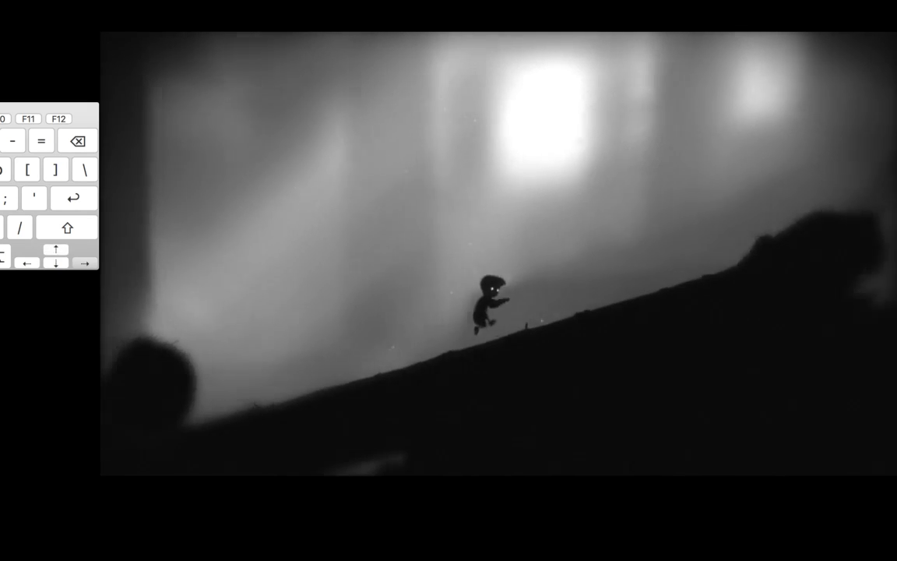
key("Right")
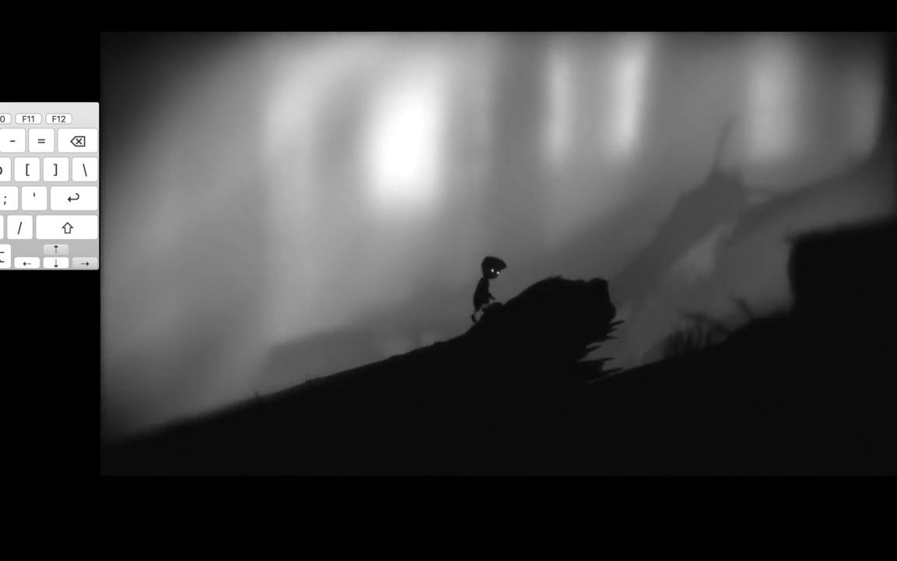
key("Right")
key("Up")
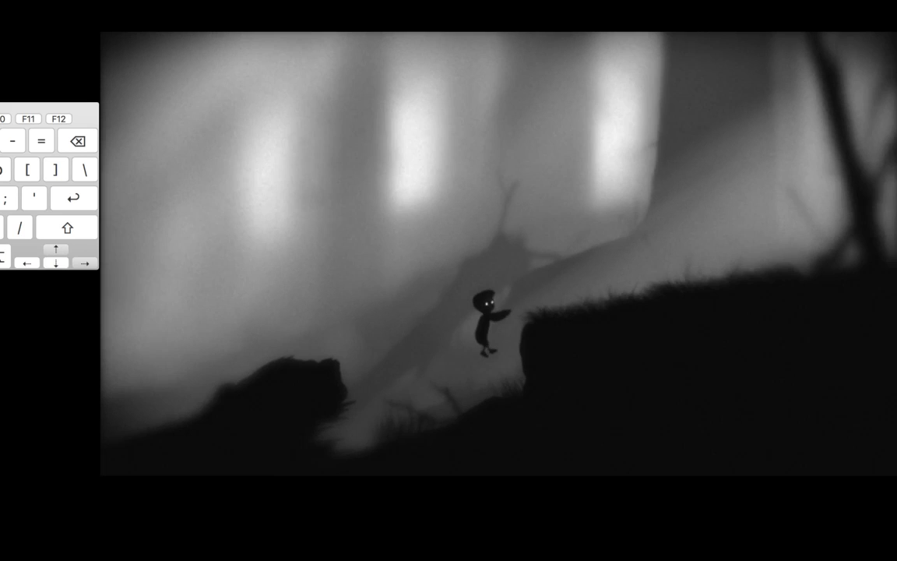
Run across the hilltop past the leaning tree, jumping twice mid-run
key("Right")
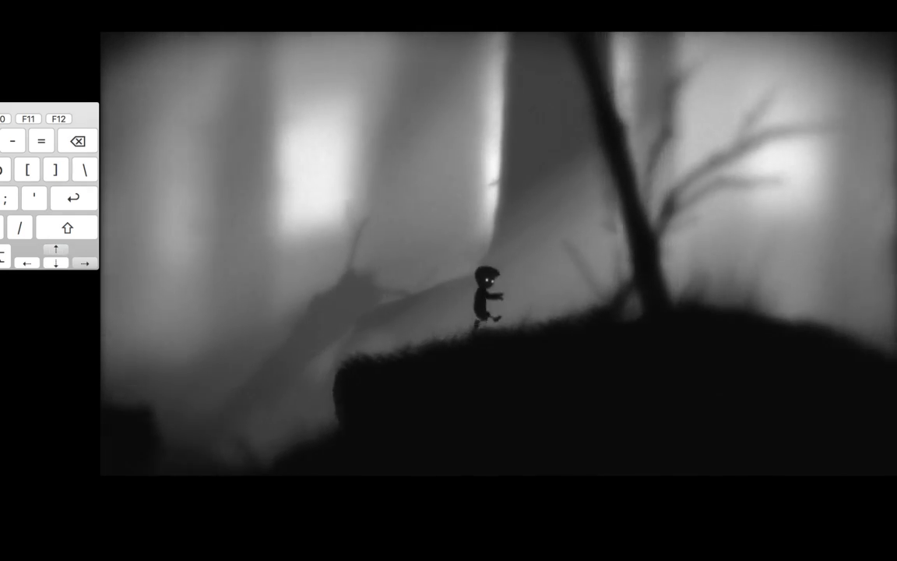
key("Right")
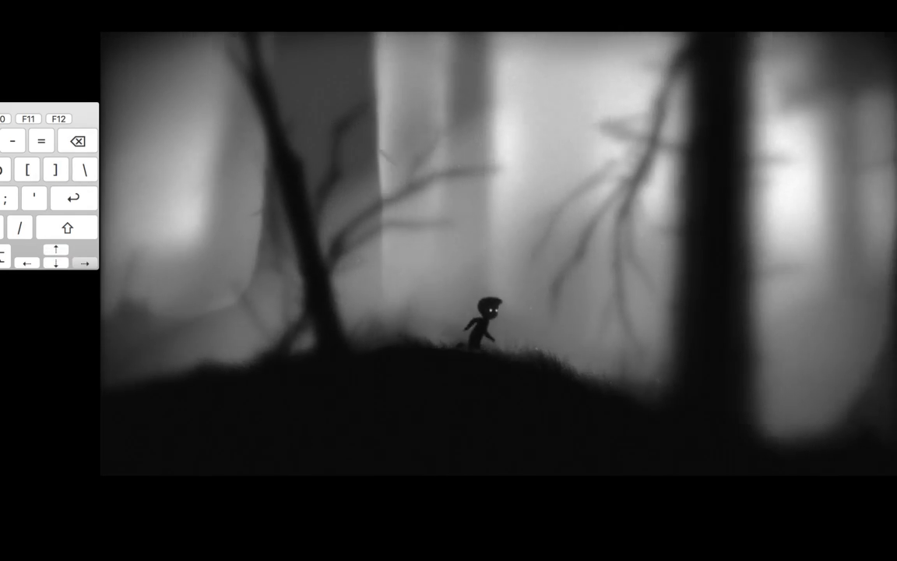
key("Up")
key("Right")
key("Up")
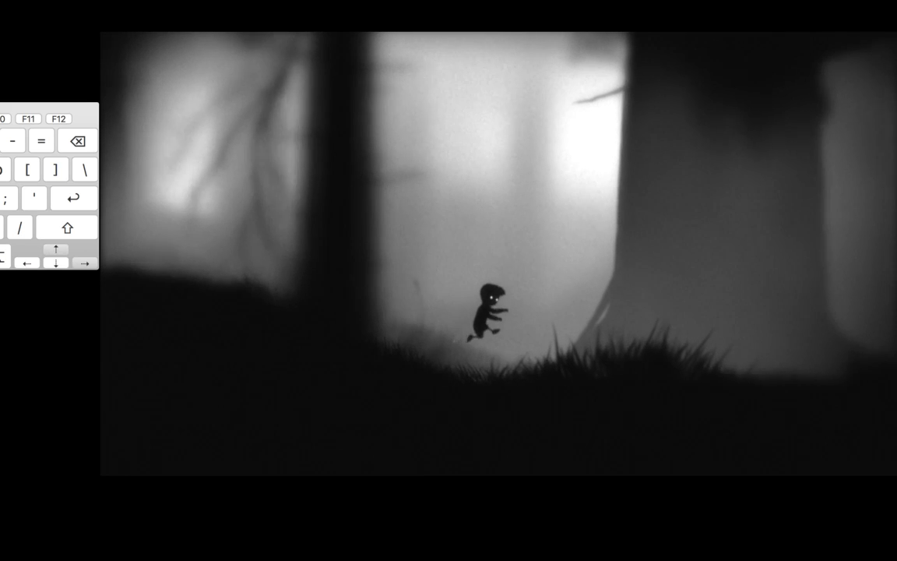
Run onto the rock, jump off it, and continue past the big tree toward the crate
key("Right")
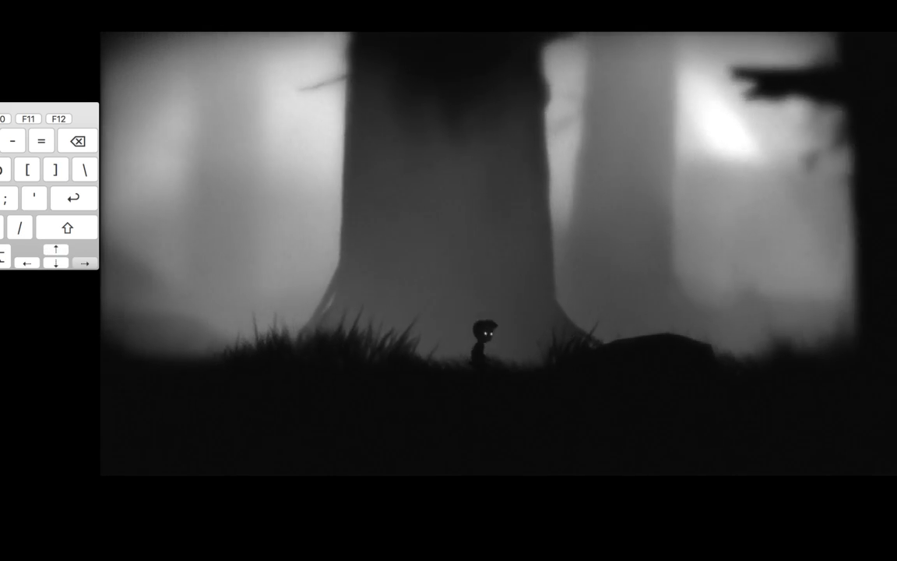
key("Right")
key("Up")
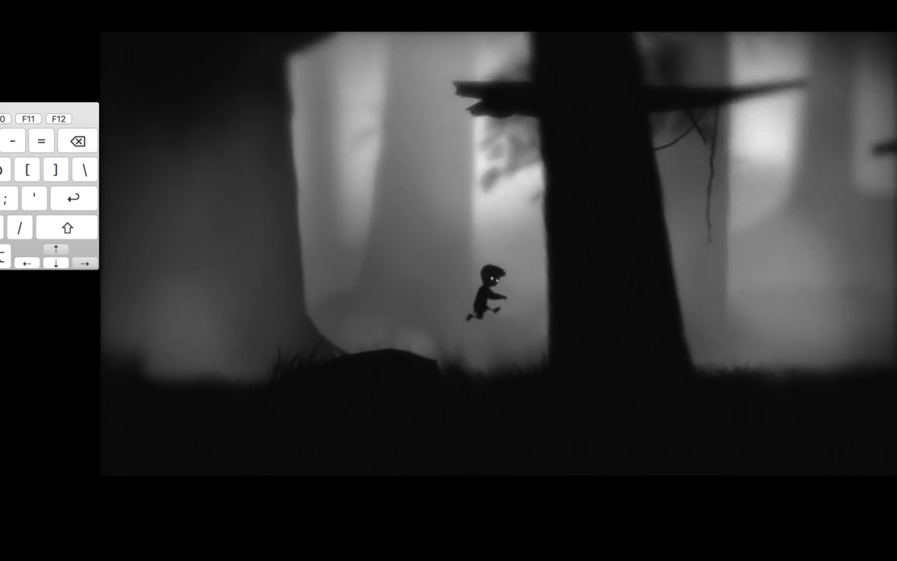
key("Right")
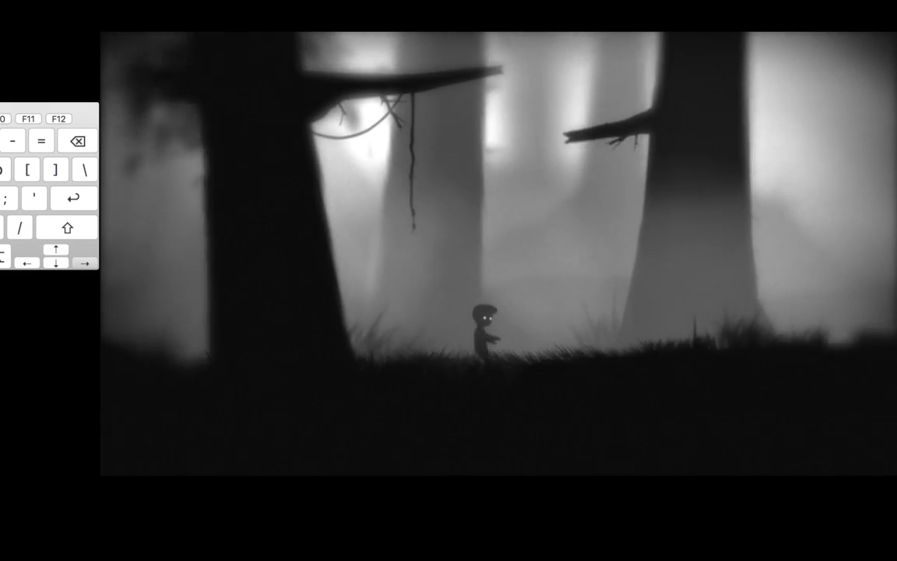
key("Right")
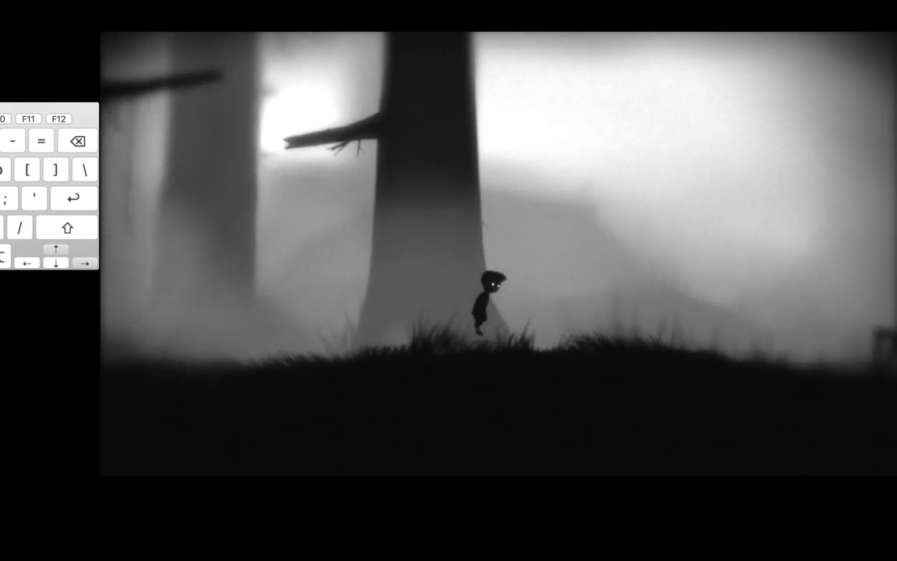
Hop toward the crate, pace left and right, then run up and stop beside it
key("Right")
key("Up")
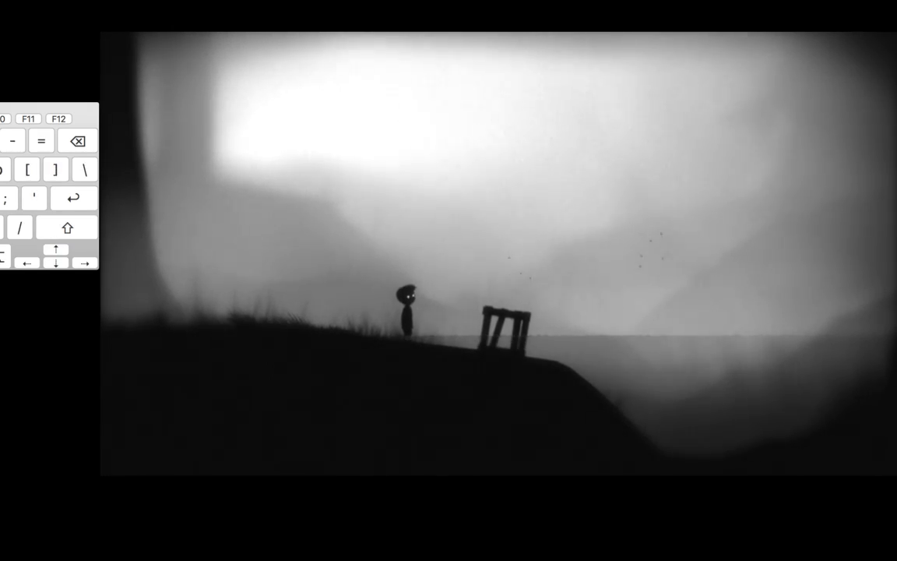
key("Left")
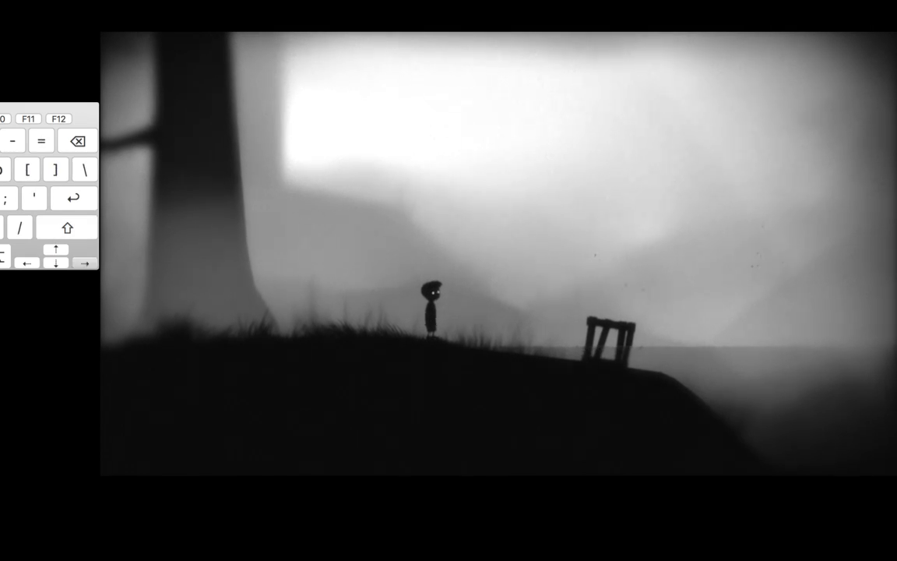
key("Right")
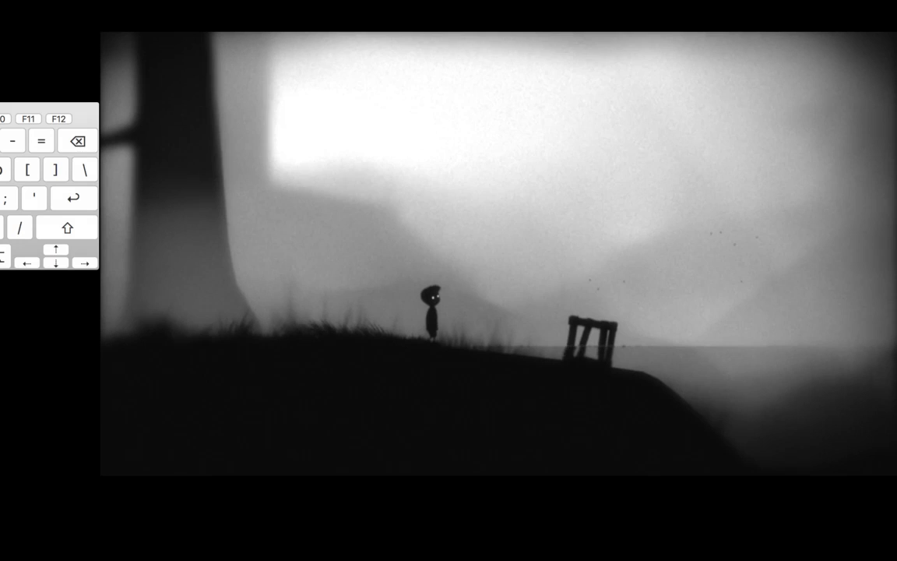
key("Right")
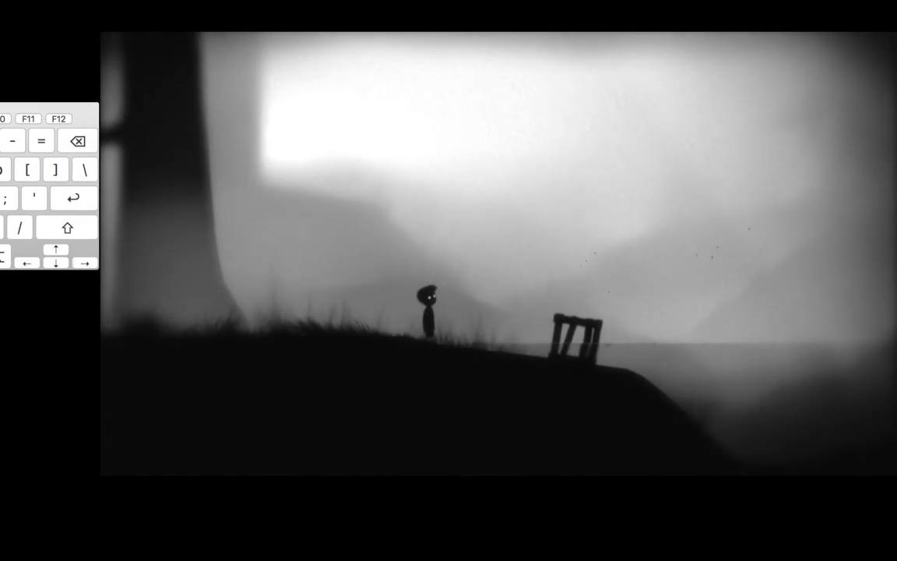
key("Left")
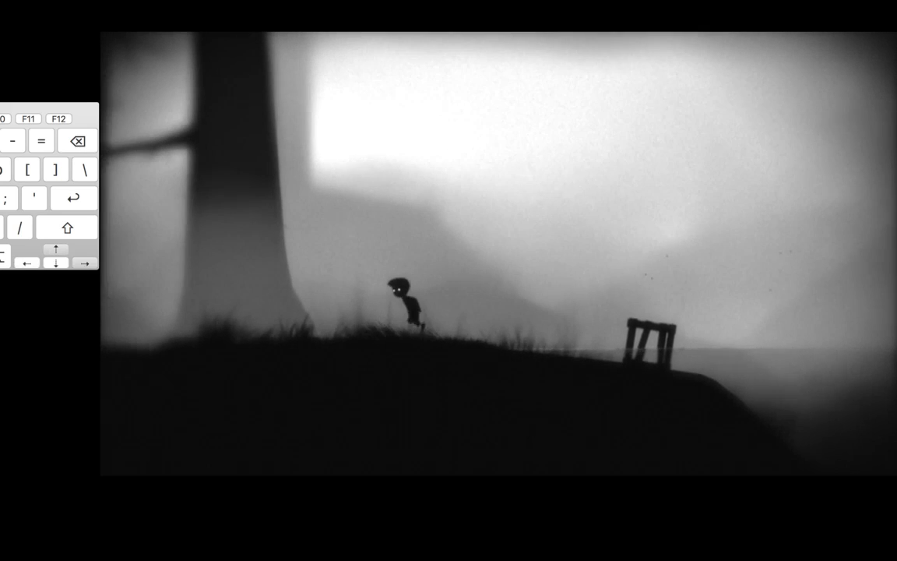
key("Right")
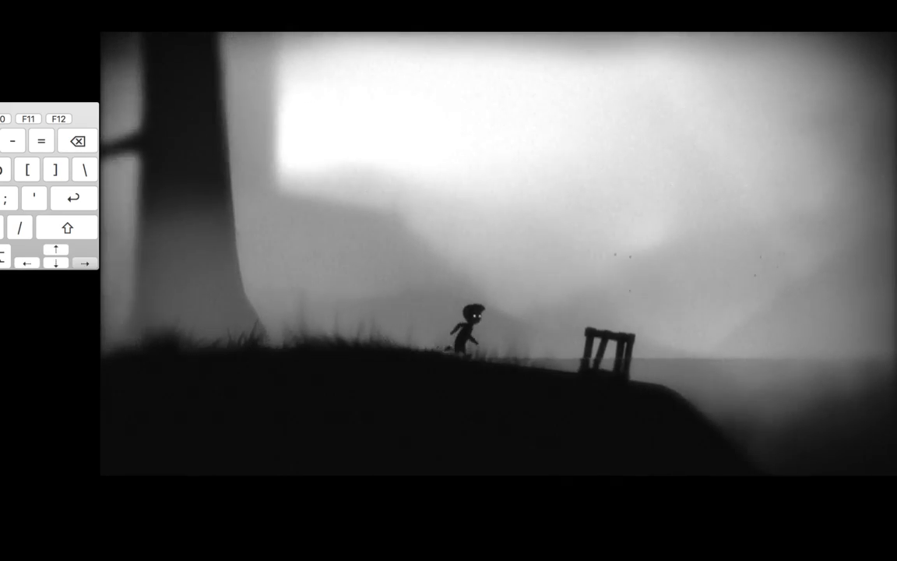
key("Right")
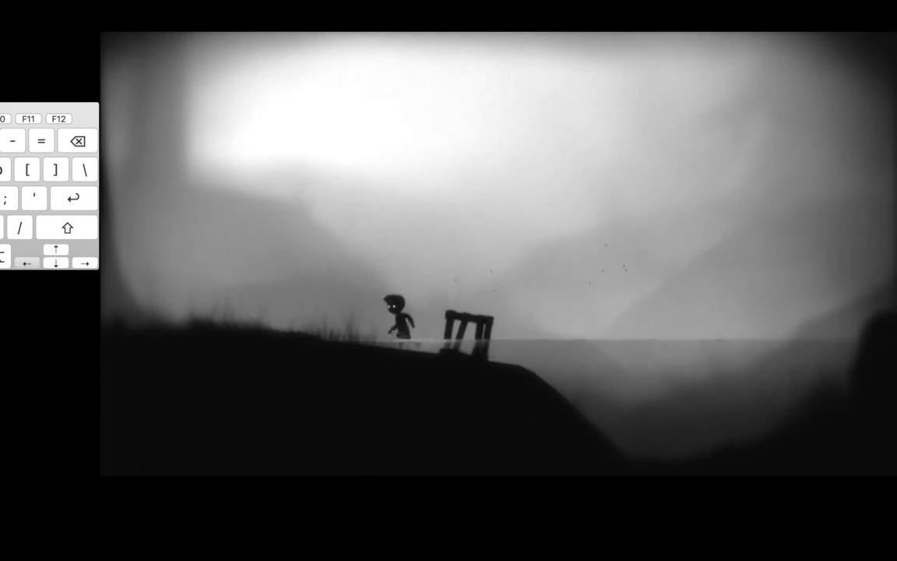
Run back and forth by the crate, then take a running jump toward it
key("Left")
key("Right")
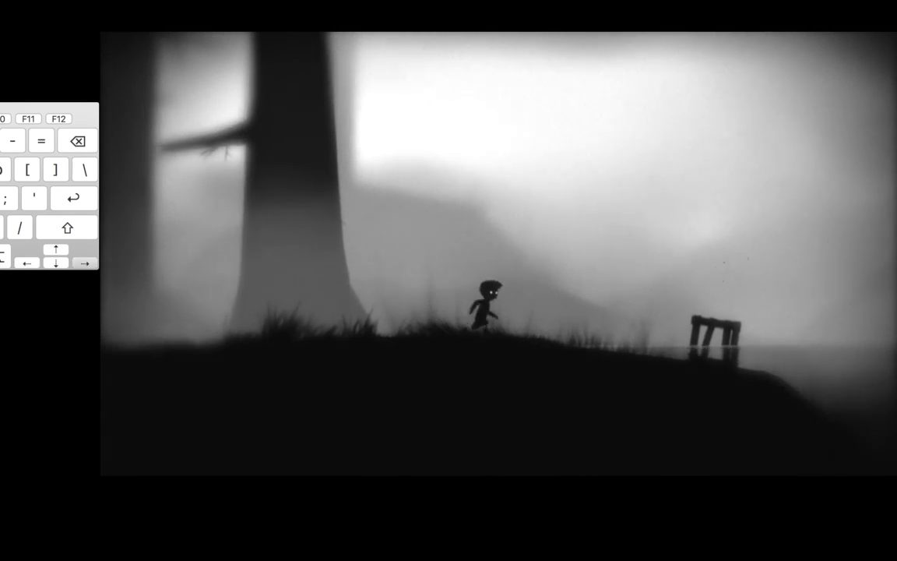
key("Right")
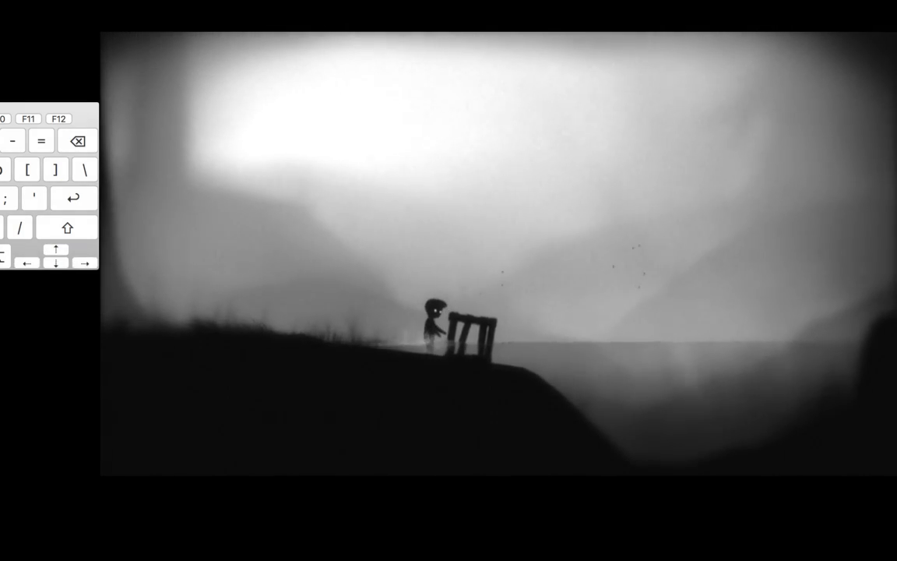
key("Left")
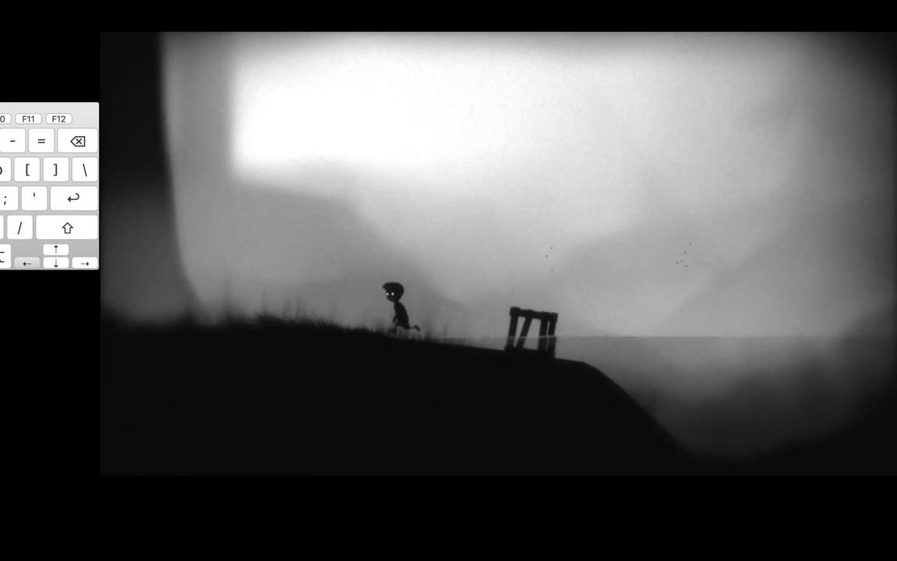
key("Right")
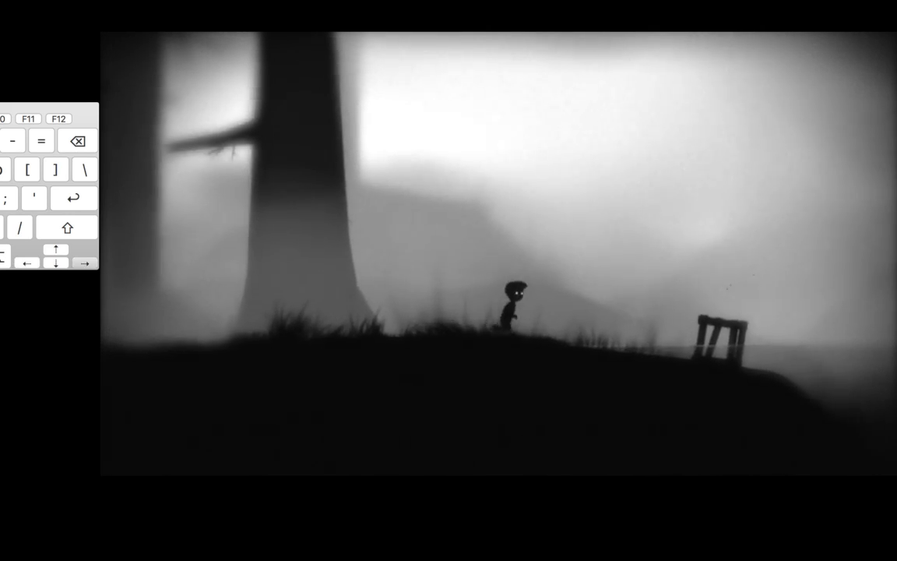
key("Right")
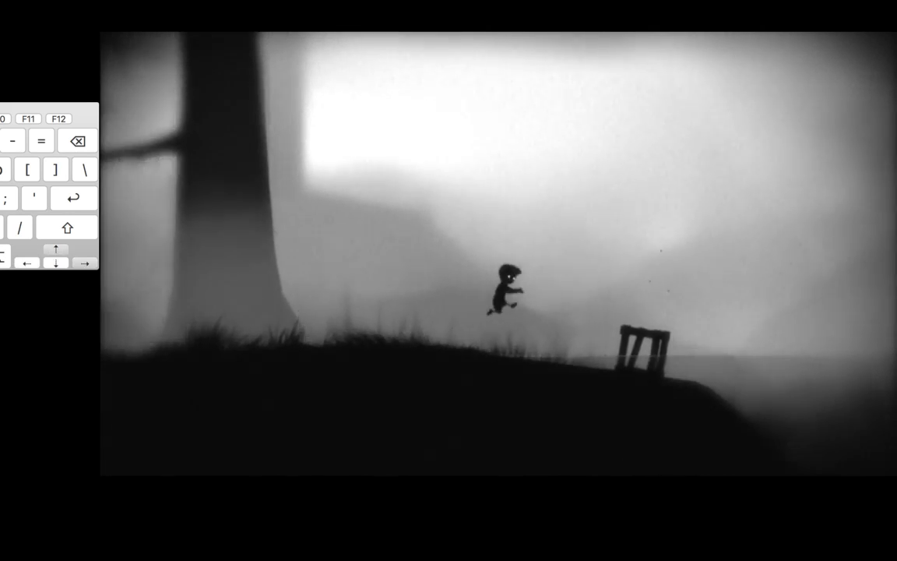
key("Up")
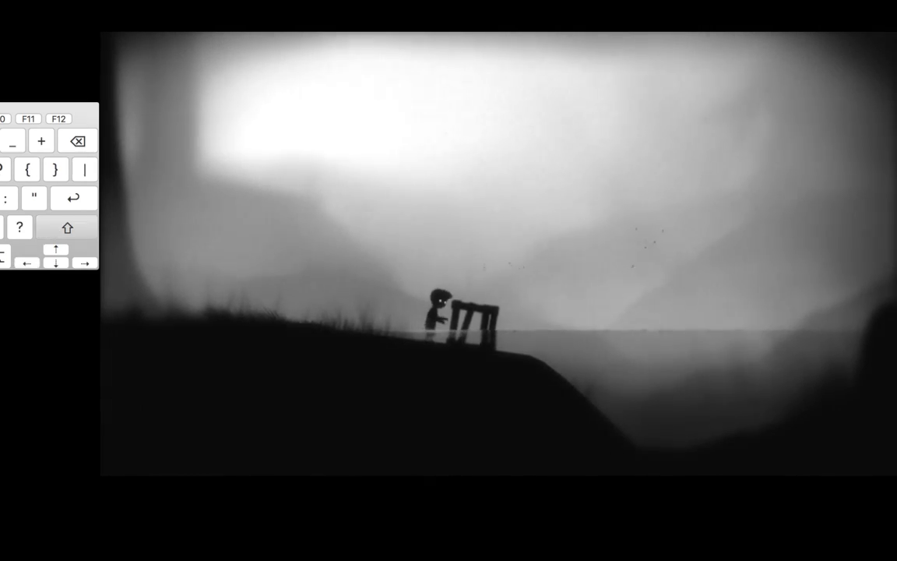
Push the crate toward the cliff edge, then grab it and pull it back with Ctrl+Left
key("Right")
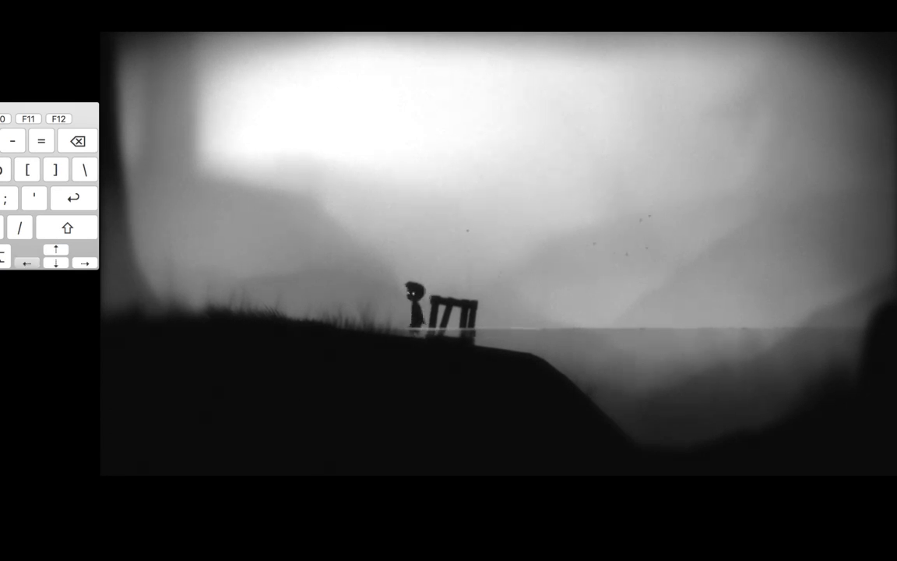
key("Left")
key("Right")
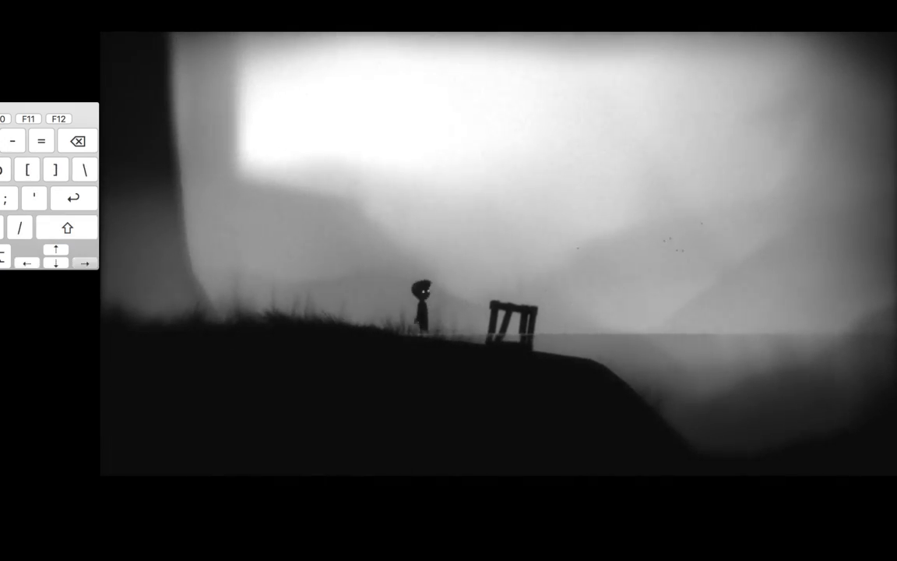
key("Right")
key("ctrl+Left")
Climb onto the crate and leap right across the gap, falling in
key("Up")
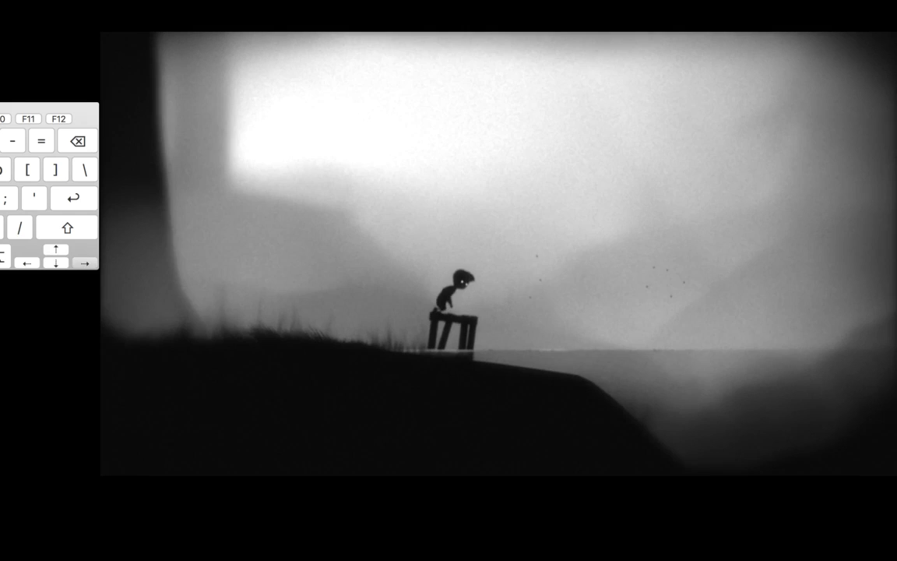
key("Right")
key("Up")
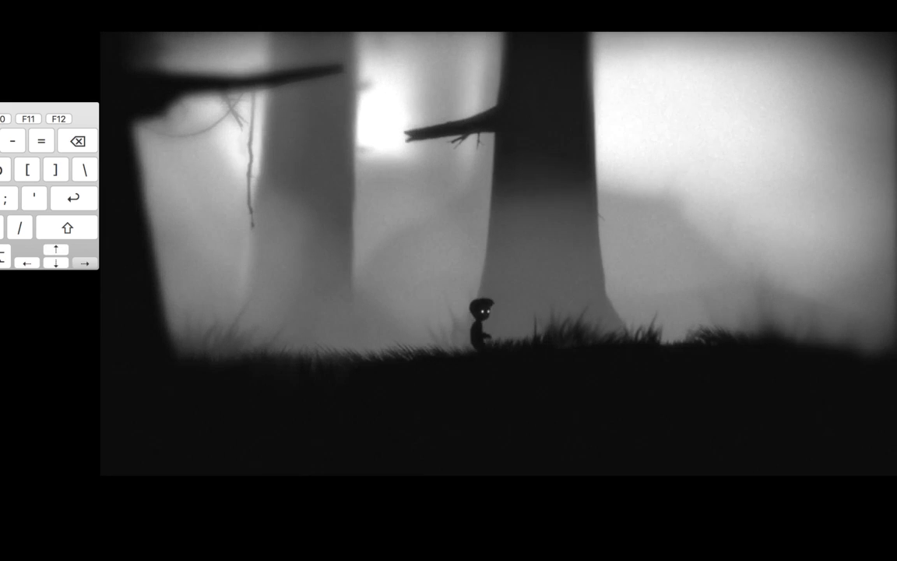
key("Right")
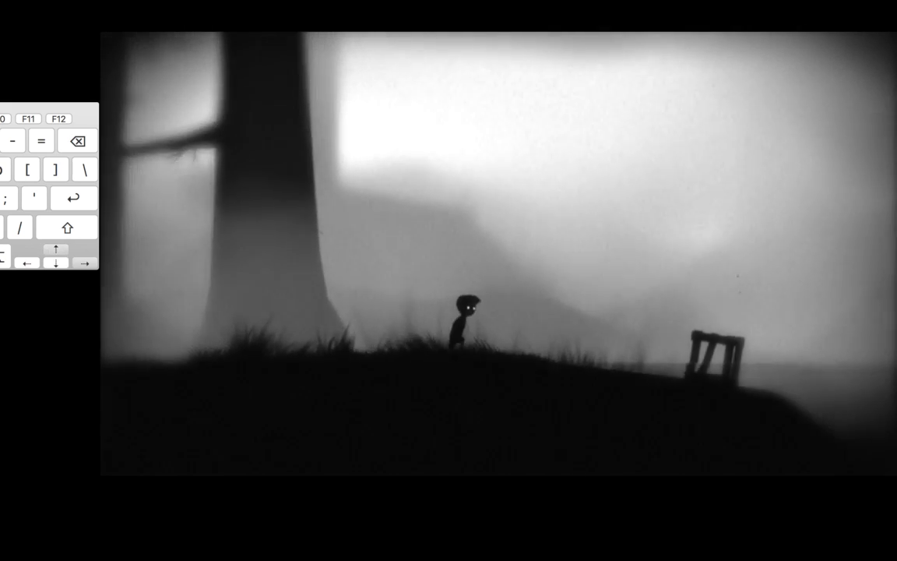
Run right from the respawn point, hop the rise, and grab the crate with Shift
key("Up")
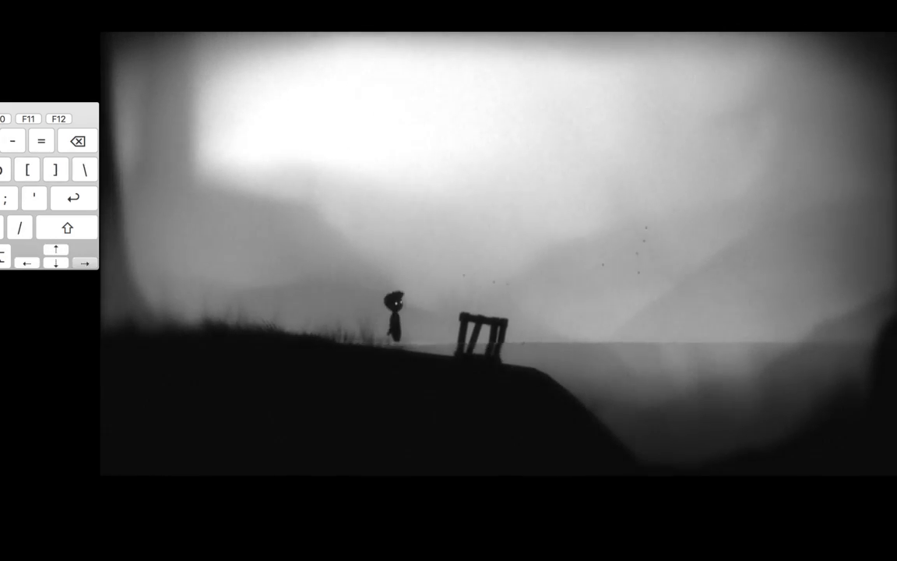
key("Right")
key("shift")
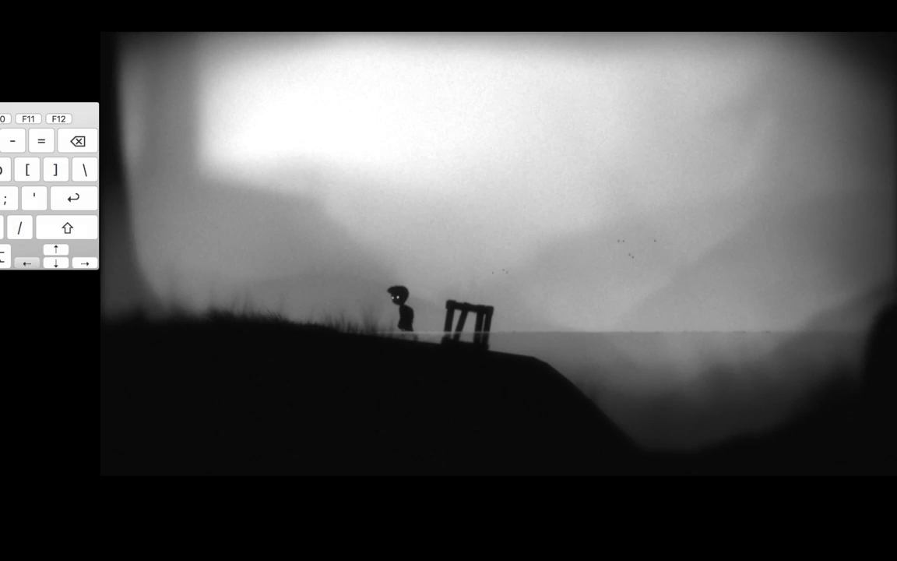
Let go, jump twice beside the crate, push it edgeward, then back off and regrab it
key("Left")
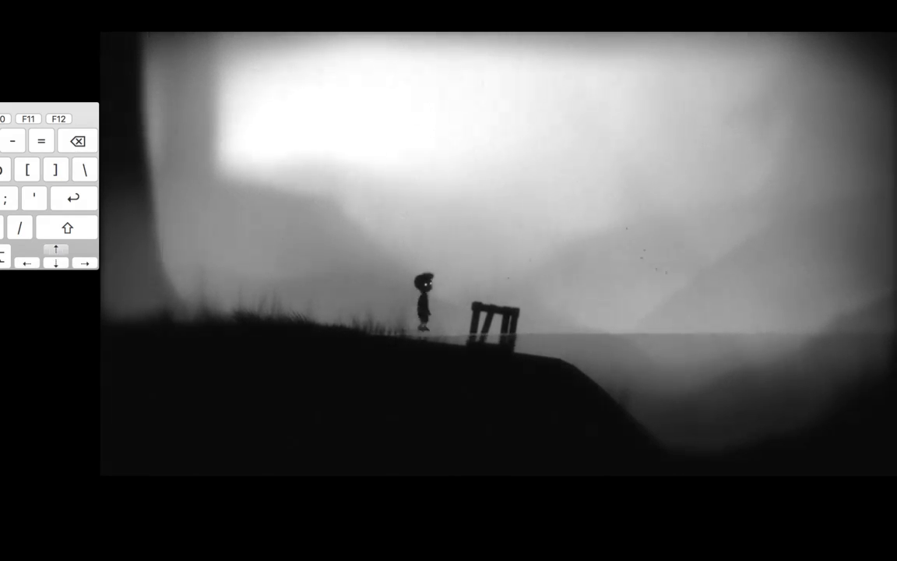
key("Up")
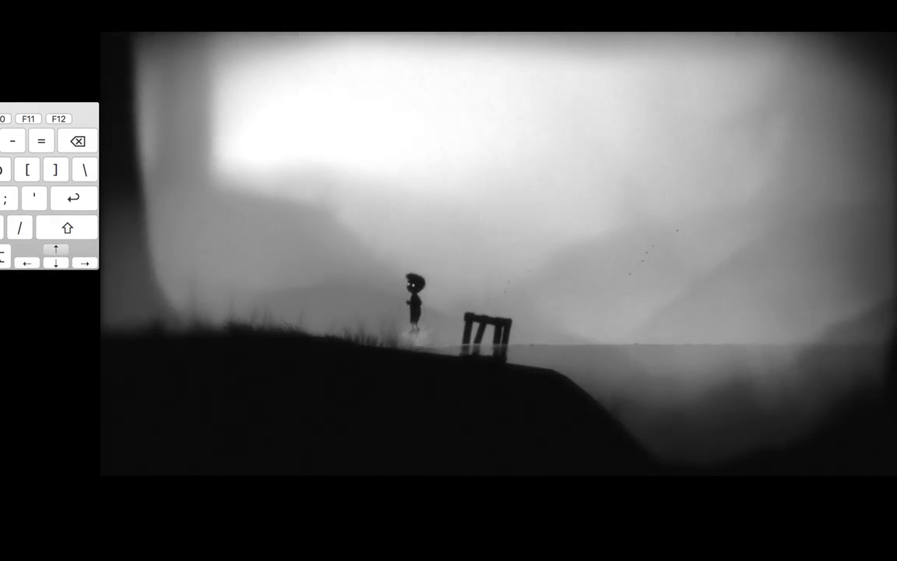
key("Up")
key("Right")
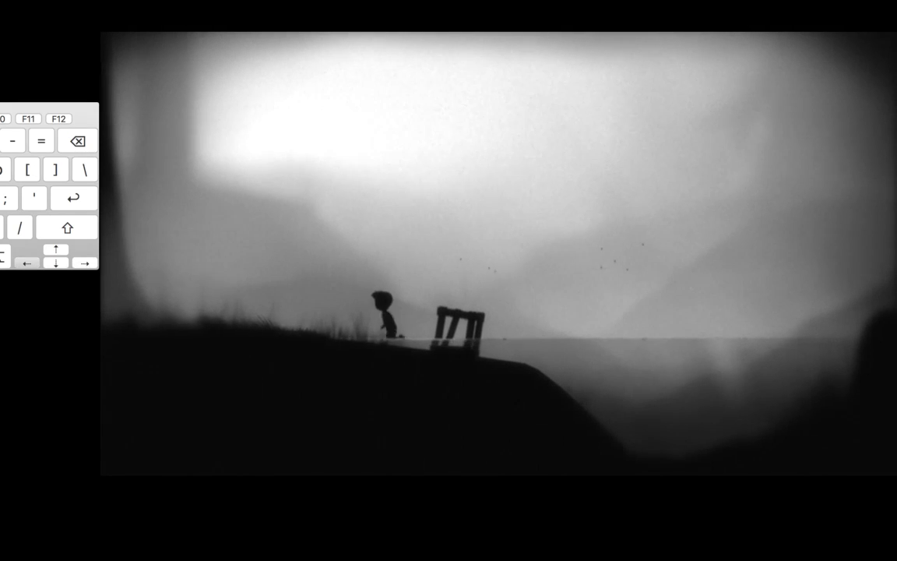
key("Left")
key("Right")
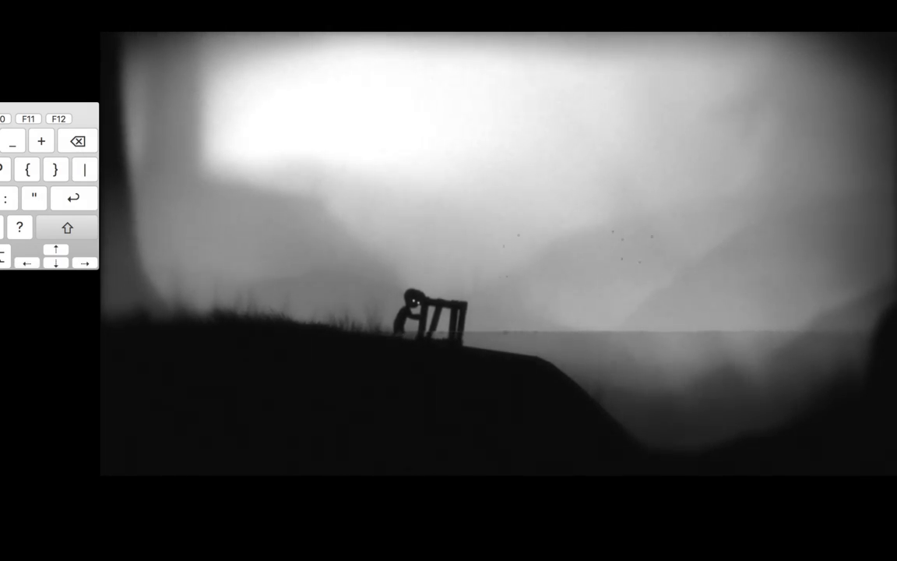
Climb onto the crate, turn around on top, jump off right, and return to its left side
key("Up")
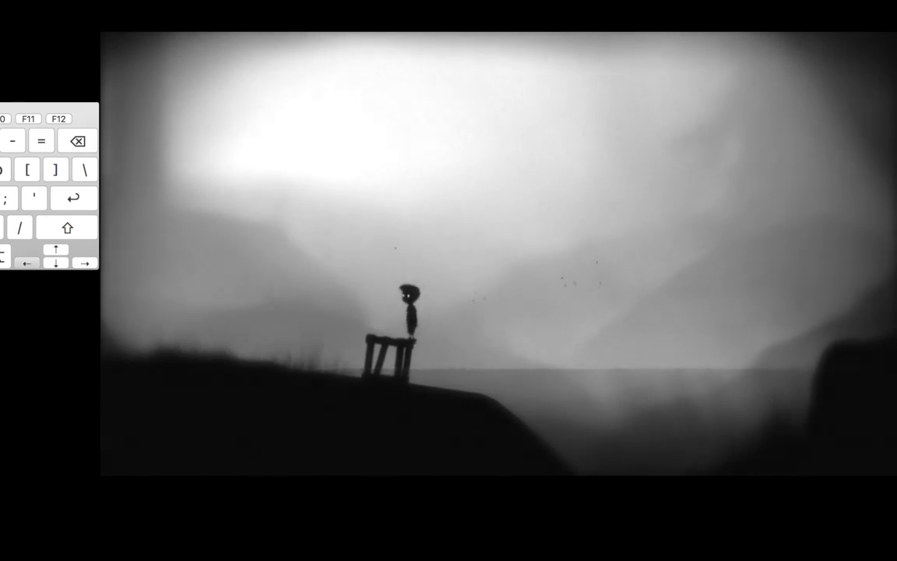
key("Left")
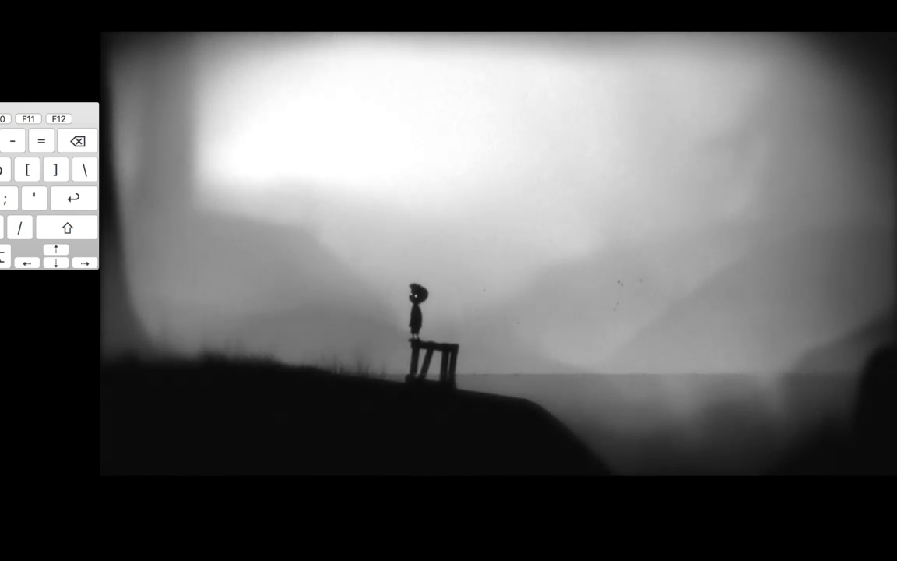
key("Right")
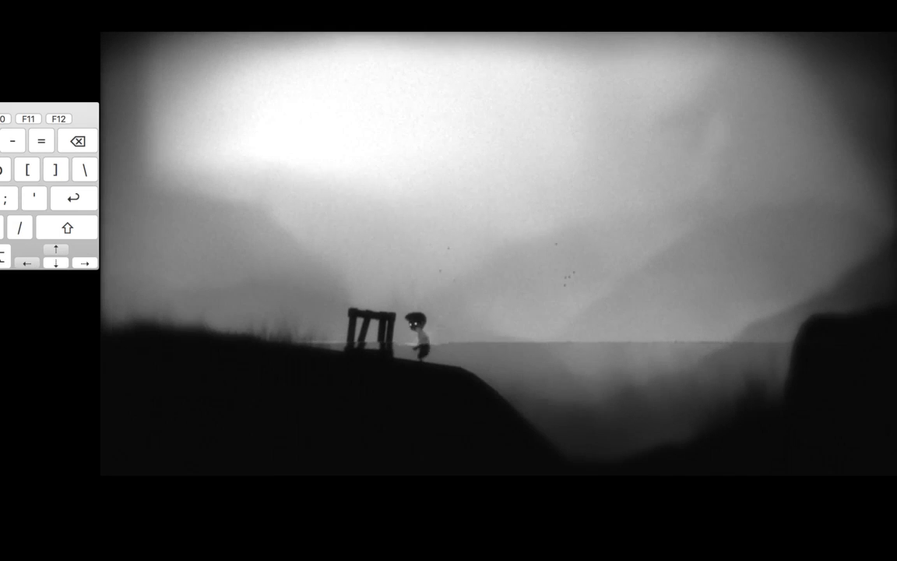
key("Left")
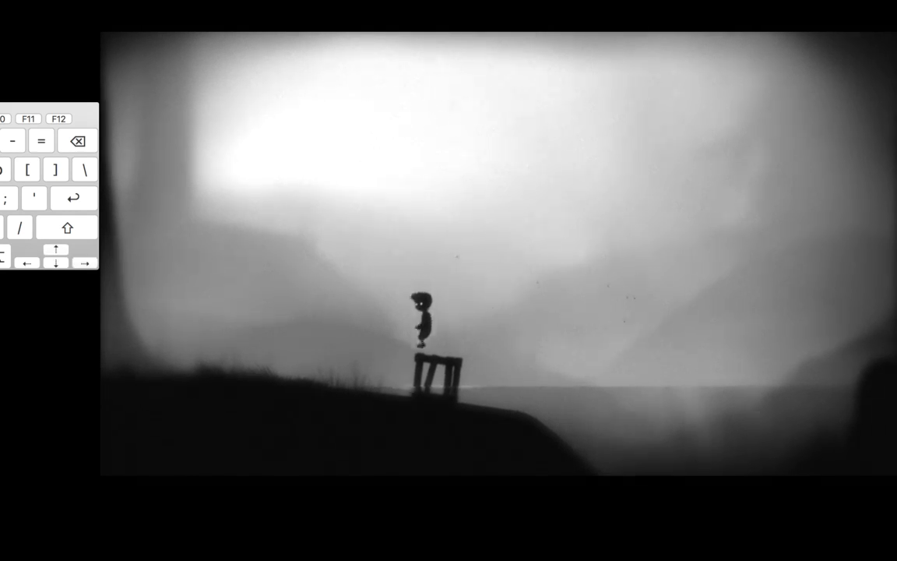
Grab the crate from the left with Ctrl, climb it, and leap right over the cliff edge
key("Left")
key("ctrl")
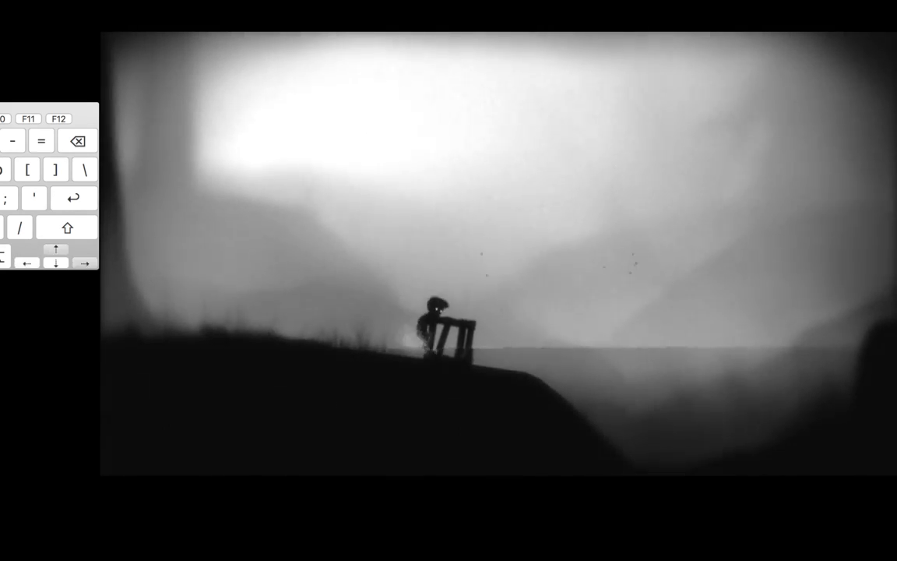
key("Up")
key("Right")
key("Up")
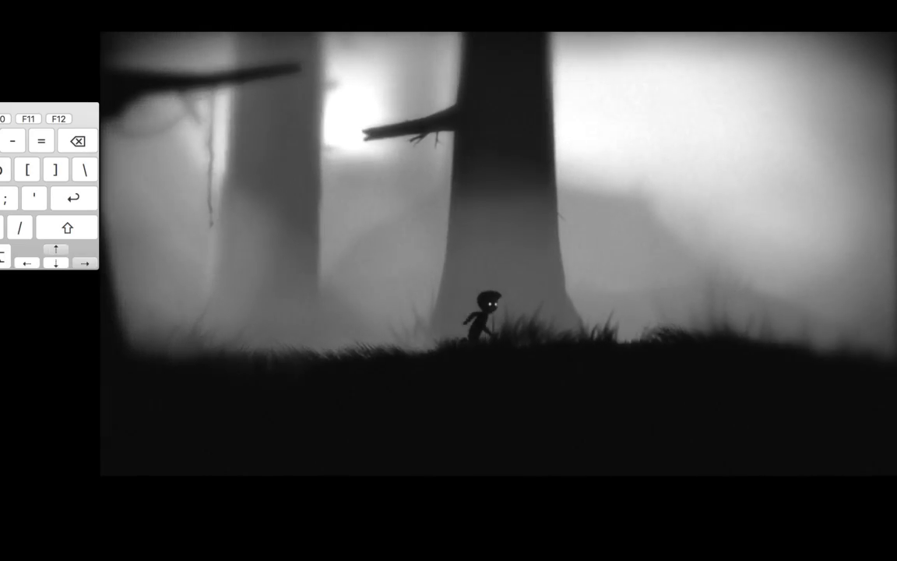
Run and hop to the crate, grab it with Ctrl, and climb on top
key("Up")
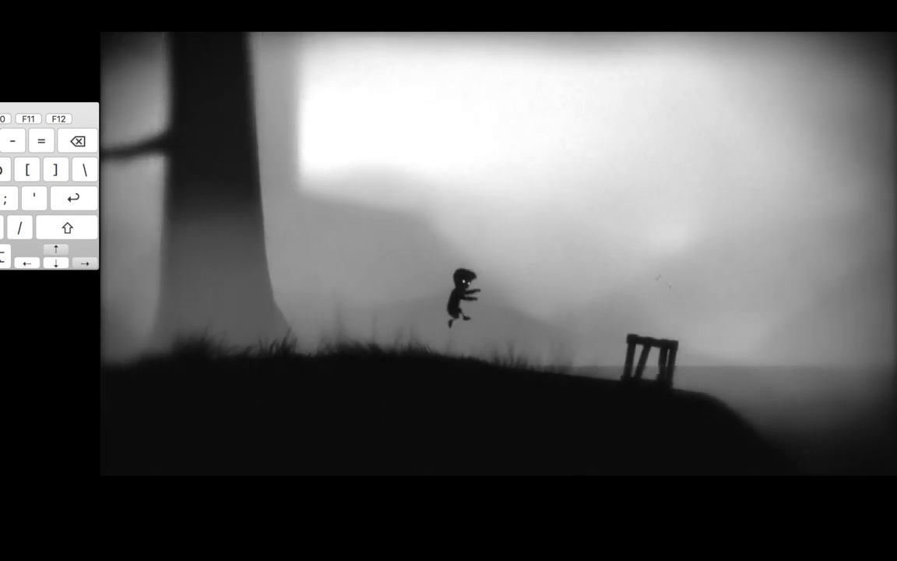
key("Right")
key("ctrl")
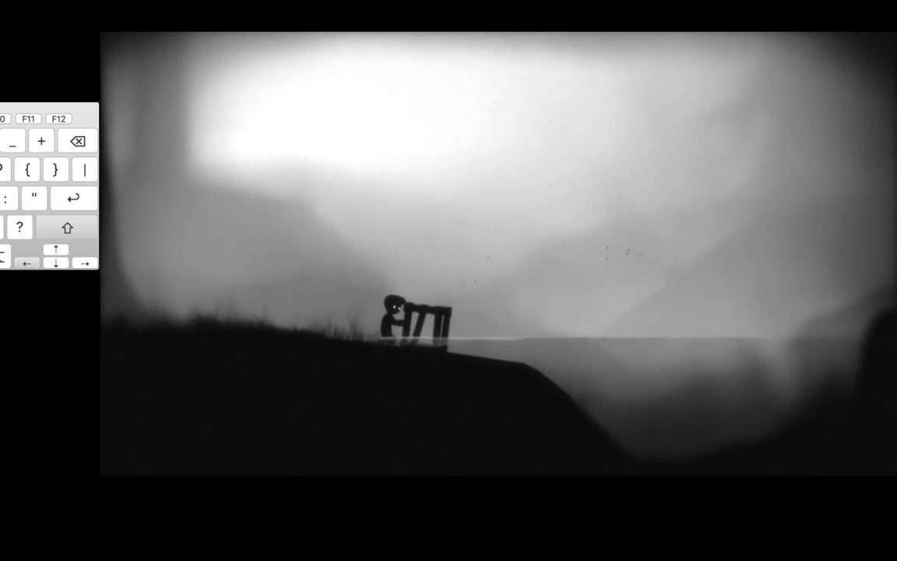
key("Up")
key("Up")
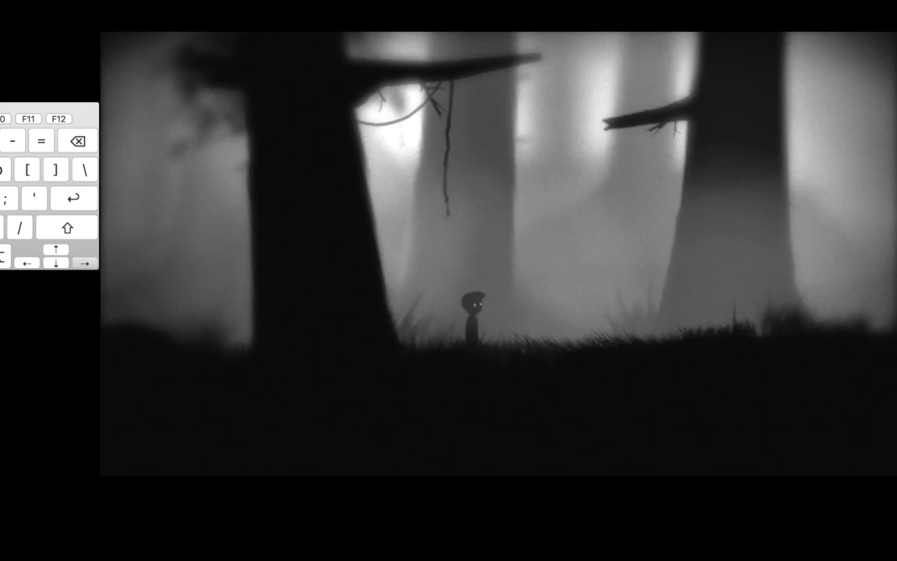
After respawning, run up the hill to the crate, push it off the ledge, and jump after it
key("Right")
key("Right")
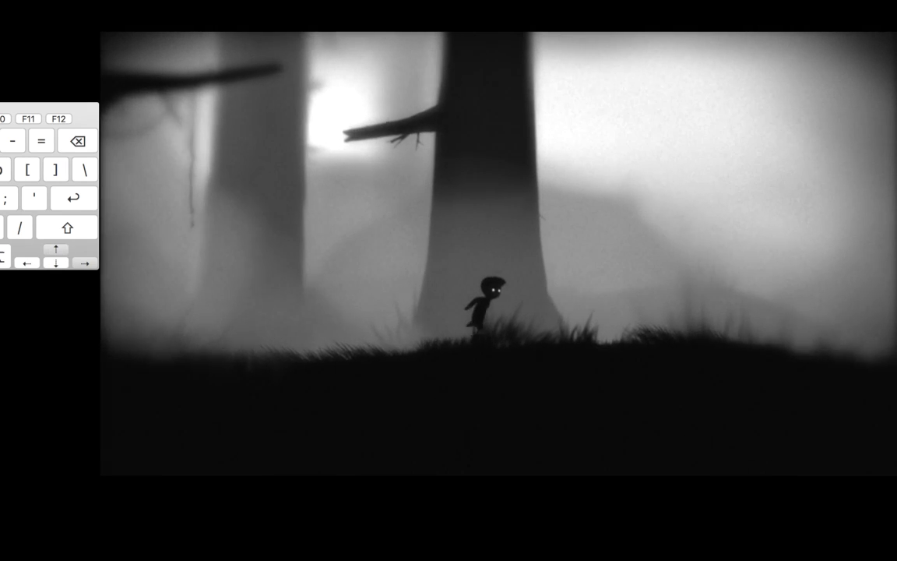
key("Right")
key("Up")
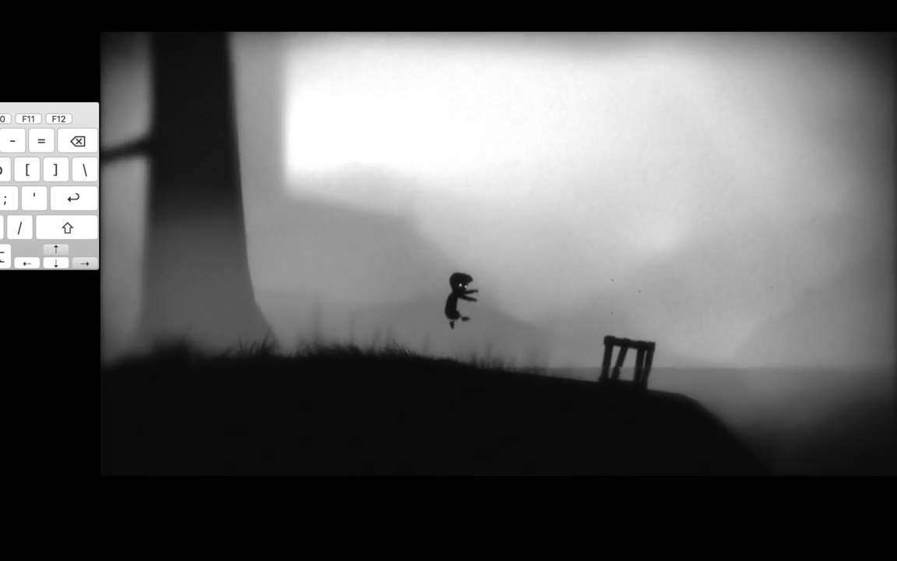
key("Right")
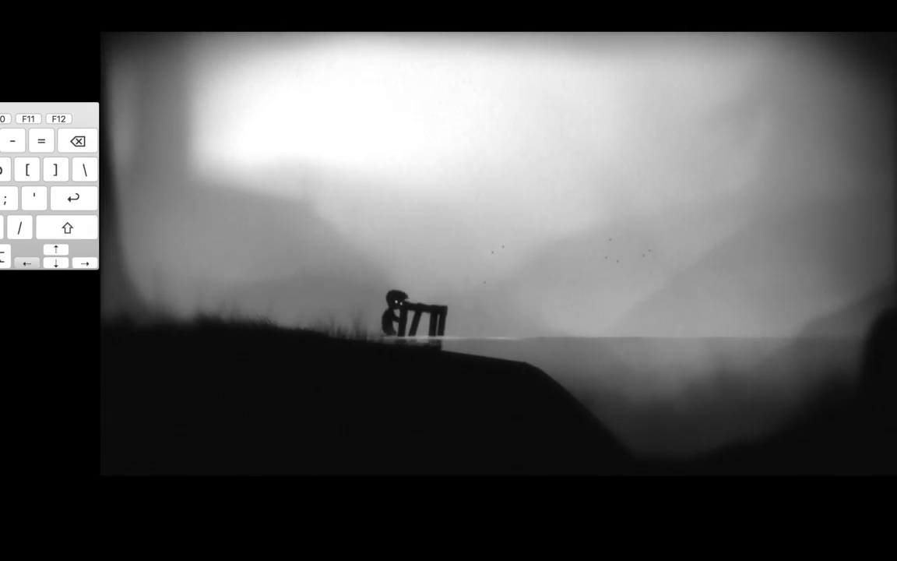
key("Right")
key("Up")
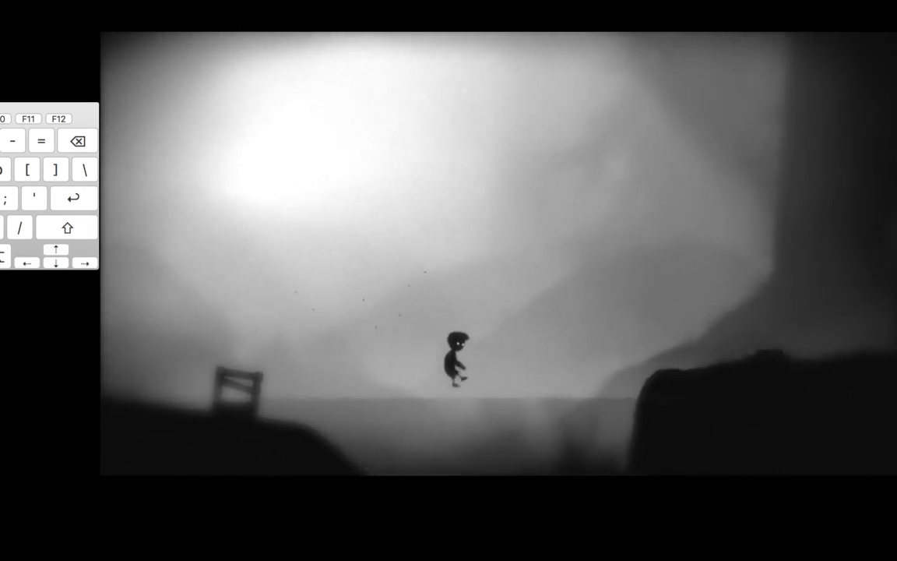
key("Right")
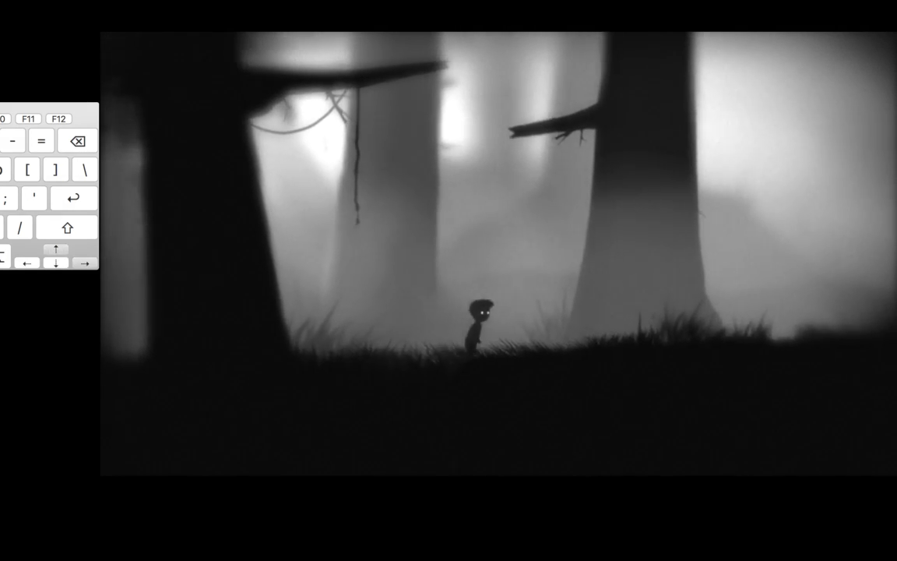
Run to the crate, vault the gap with two Up presses, walk on, then step back left off the edge
key("Right")
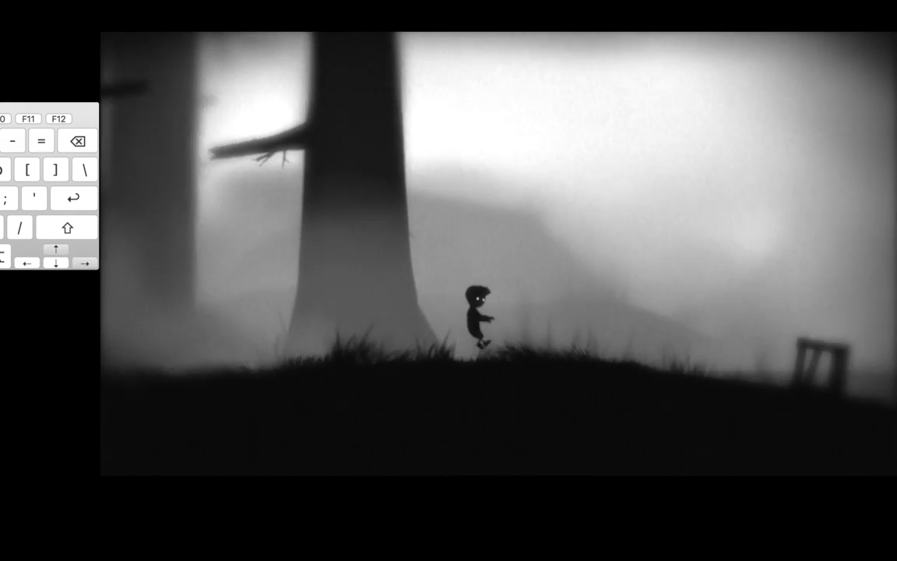
key("Right")
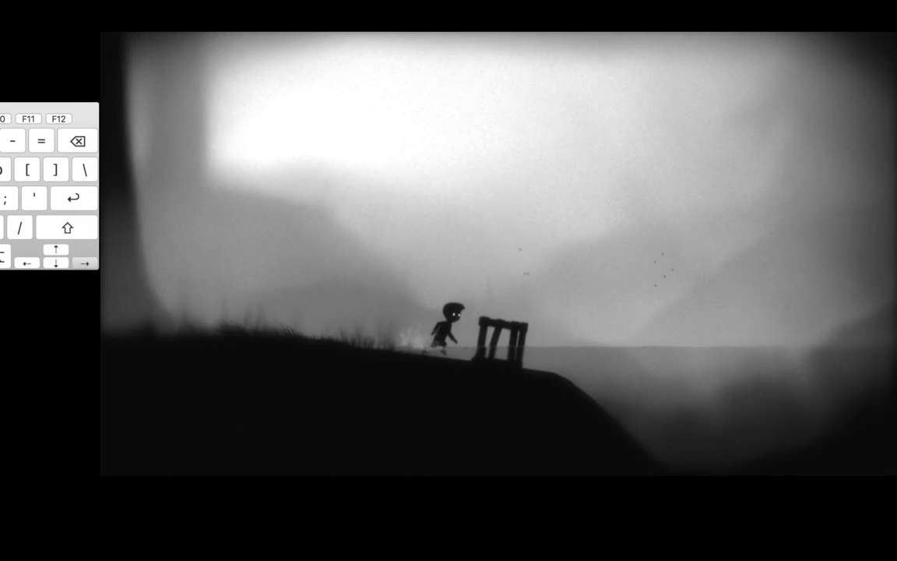
key("Up")
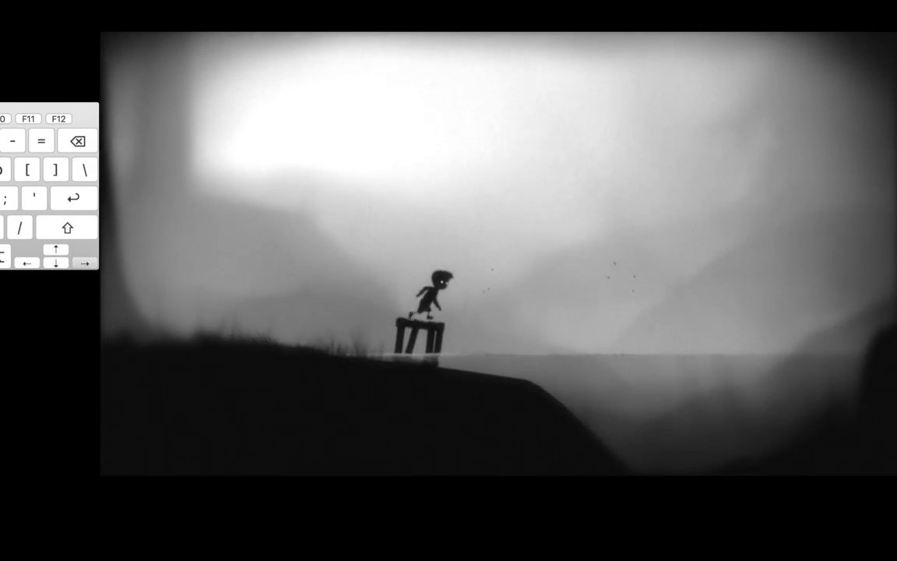
key("Up")
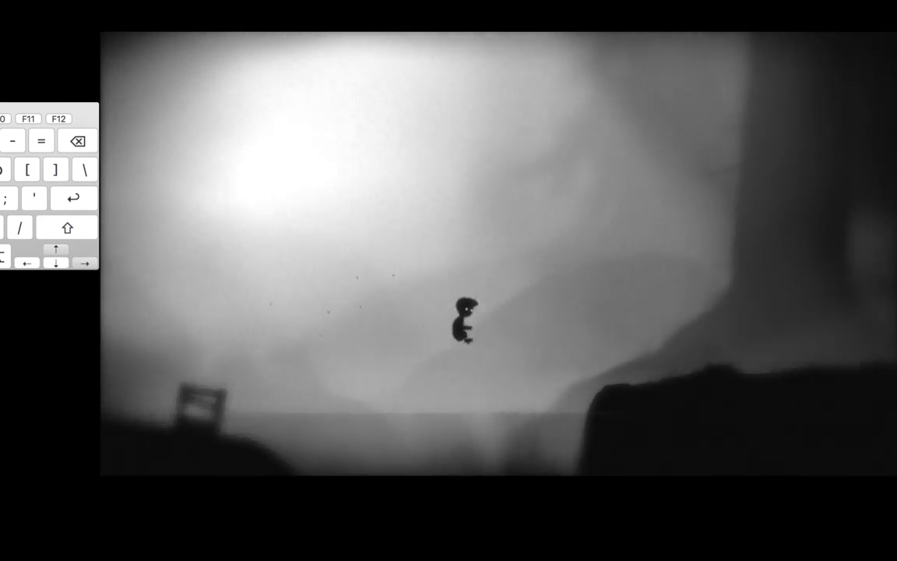
key("Right")
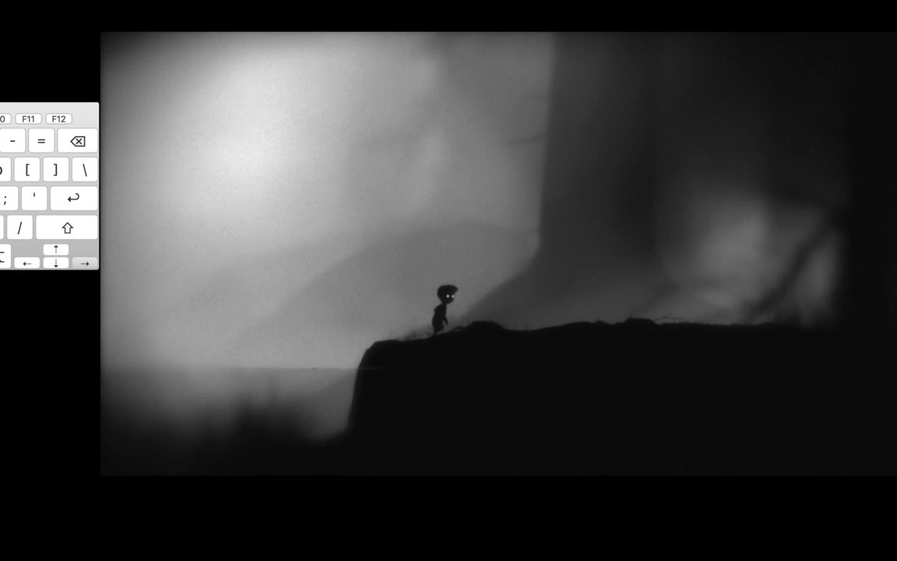
key("Left")
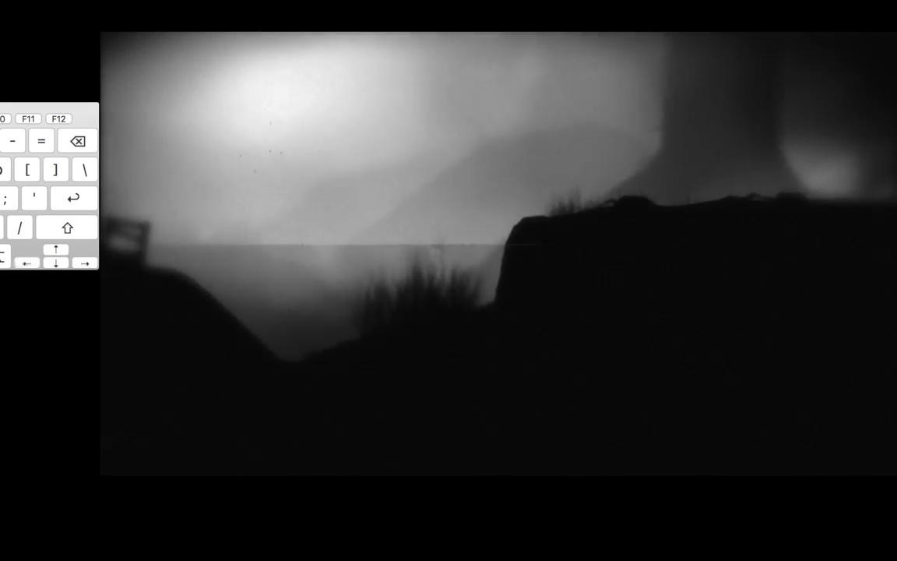
key("Right")
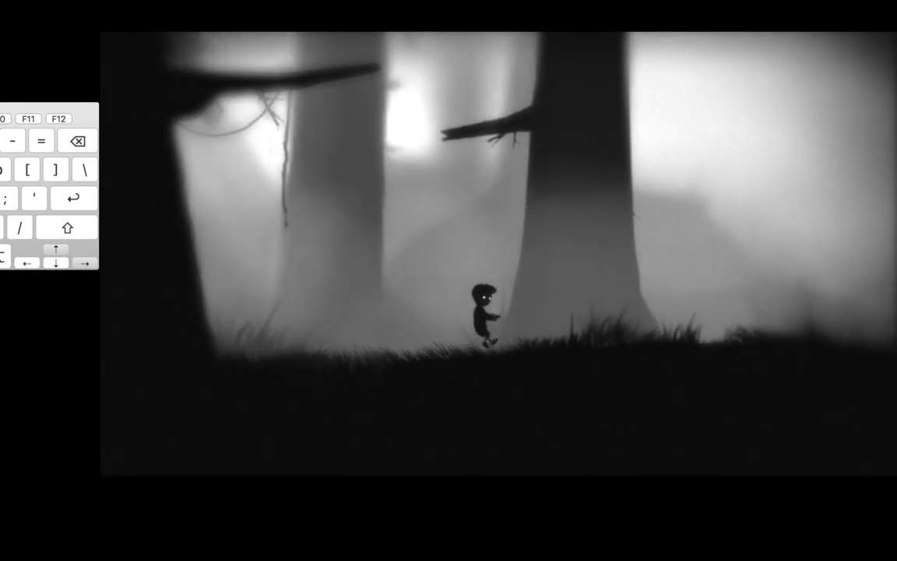
key("Right")
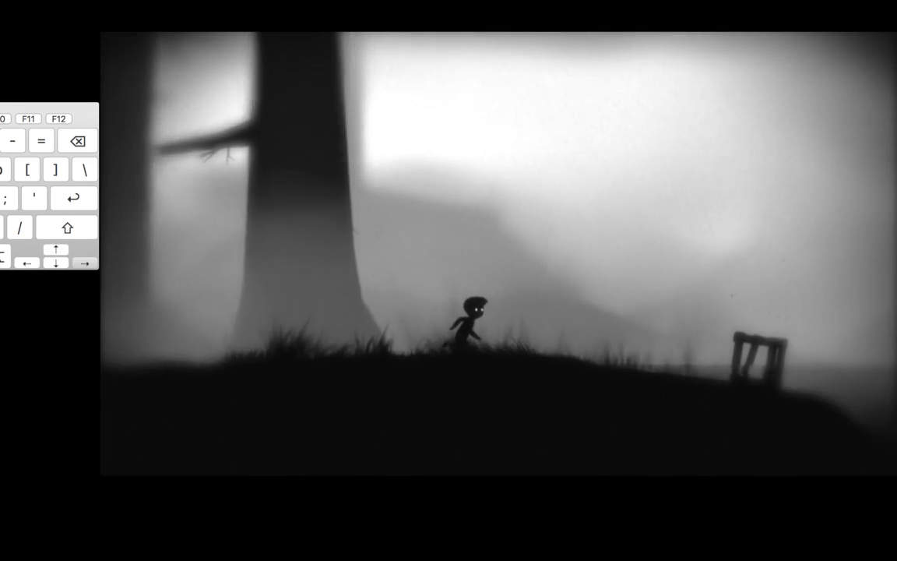
key("Up")
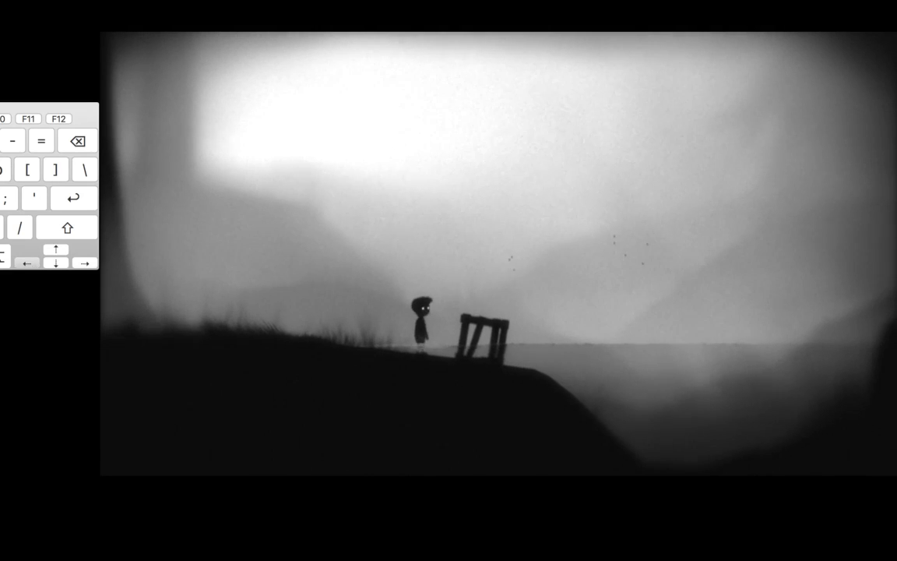
key("Left")
key("Right")
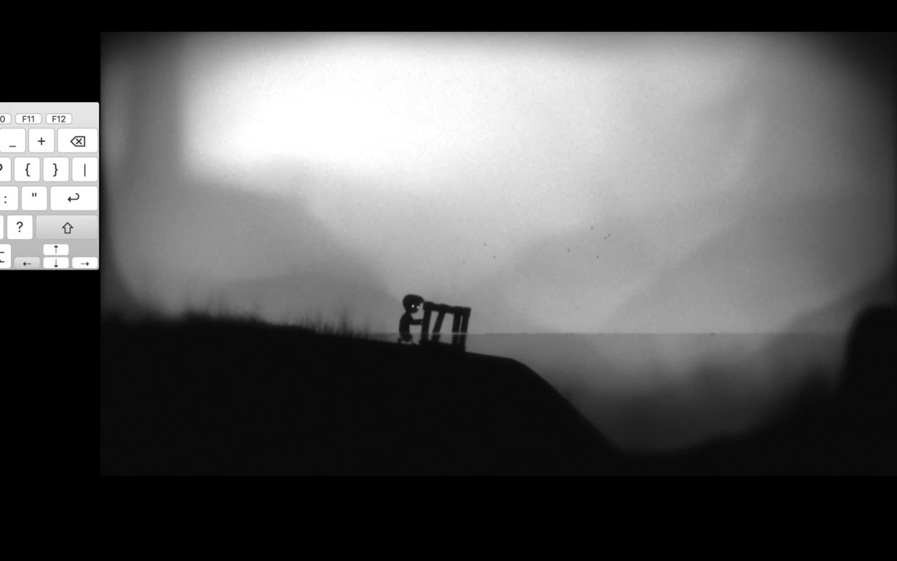
key("ctrl+Right")
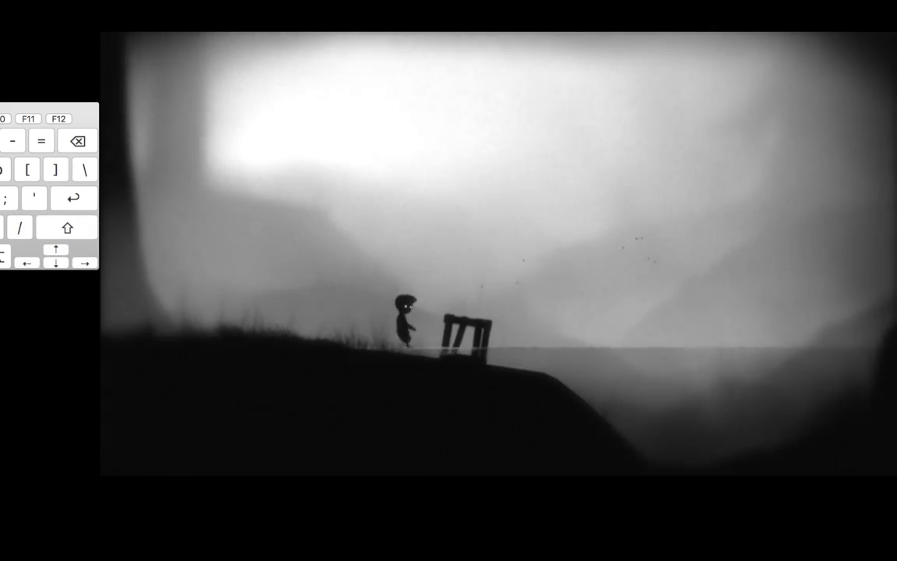
key("shift")
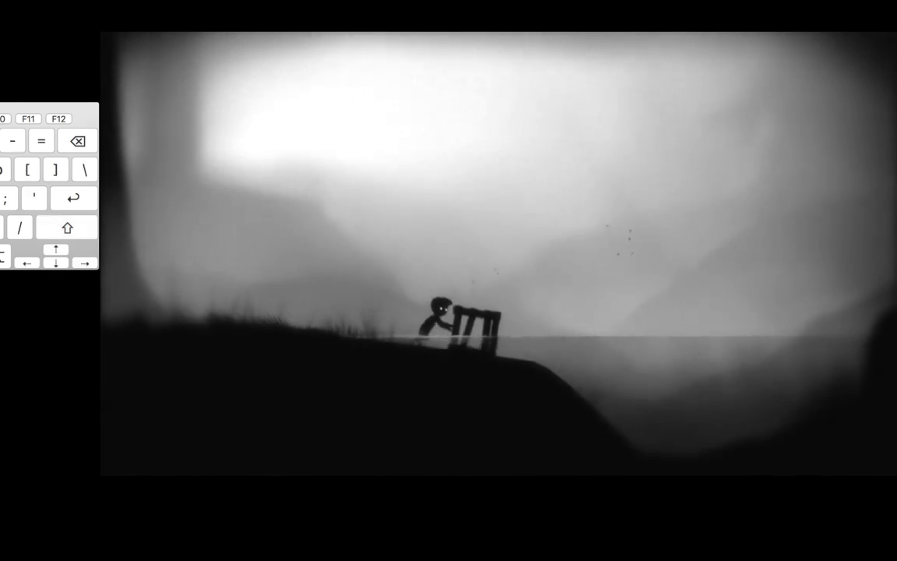
key("shift+Left")
key("Up")
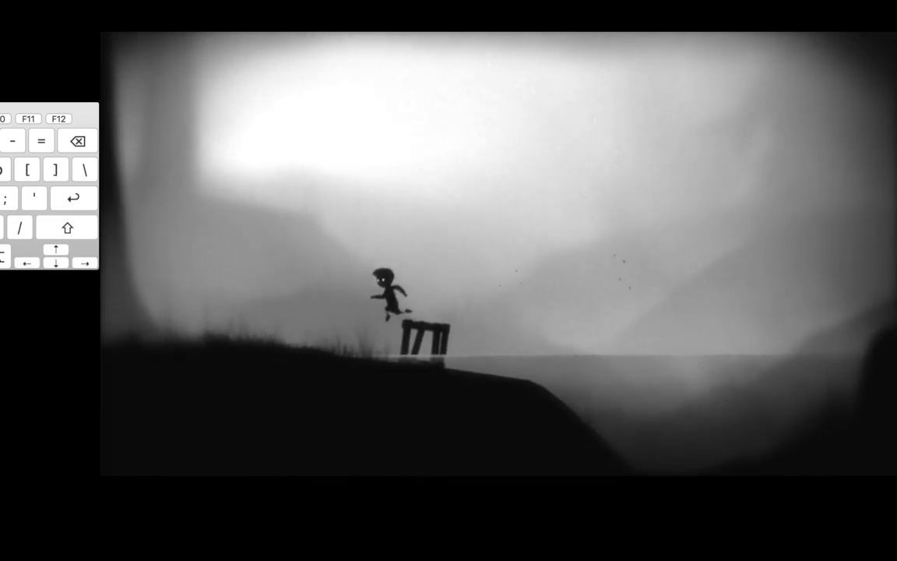
key("shift")
key("shift+Left")
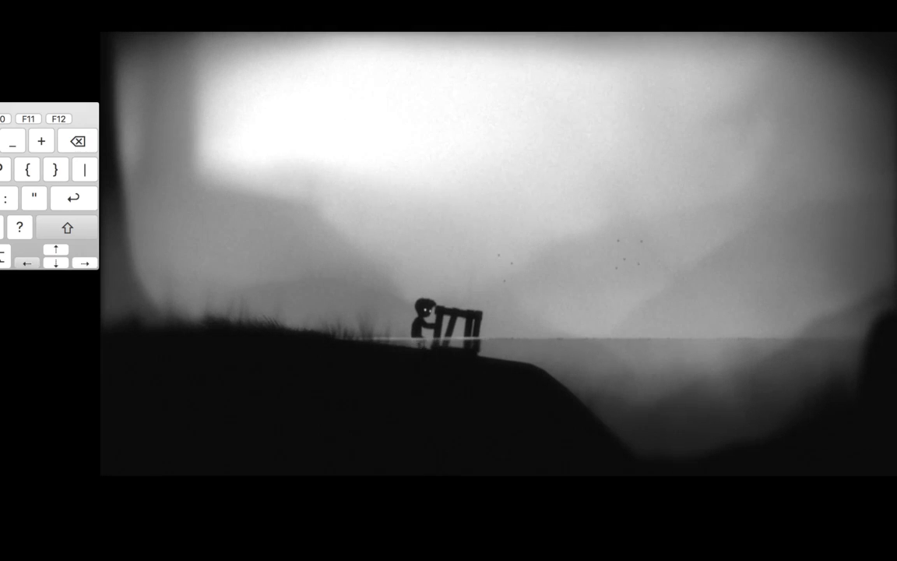
key("Up")
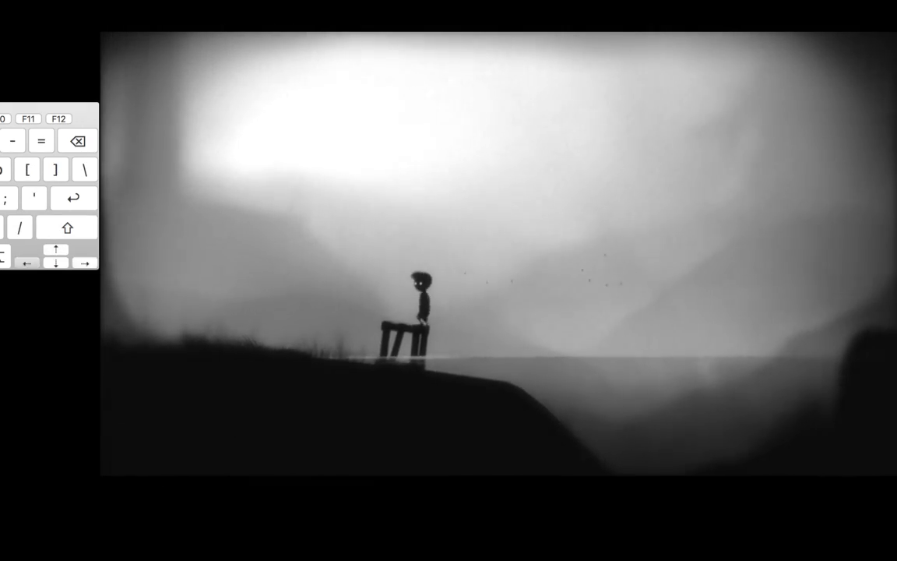
key("Left")
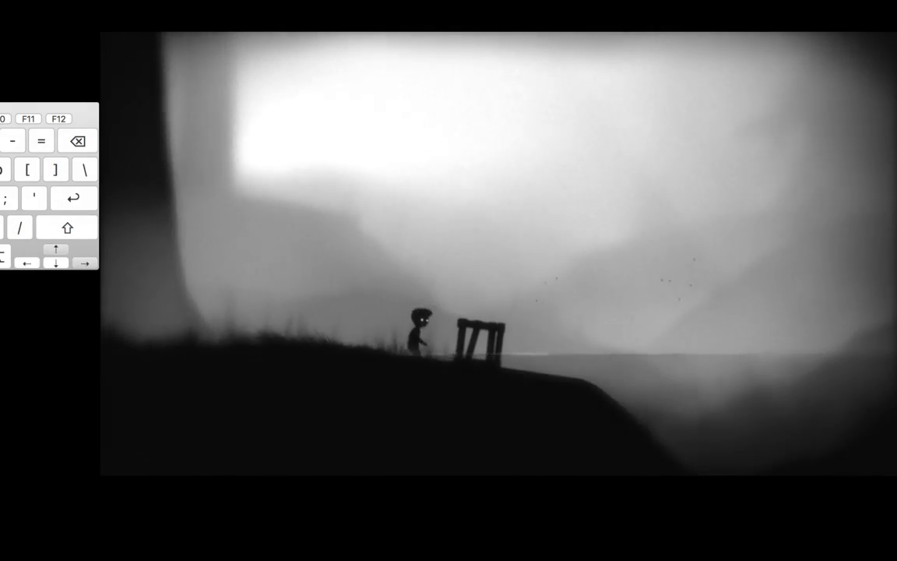
key("Right")
key("Up")
key("Left")
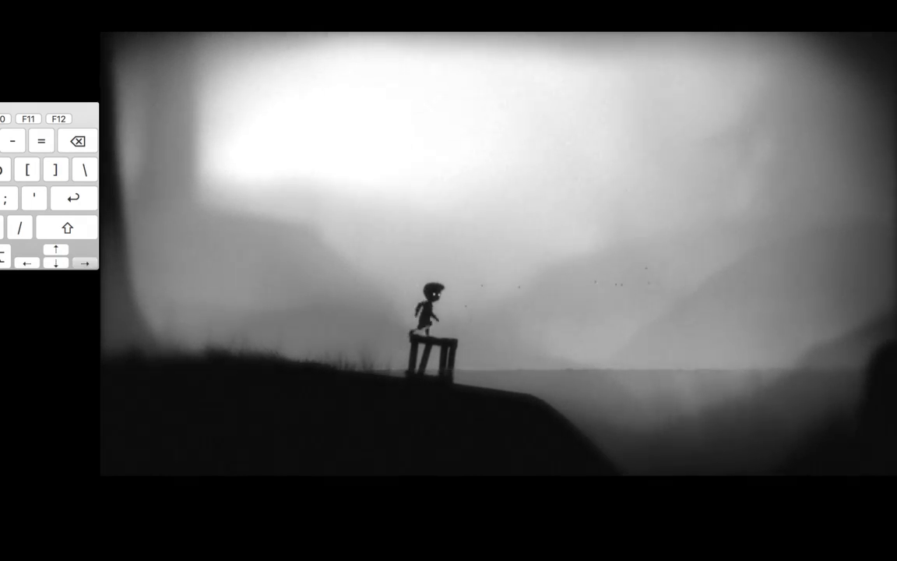
key("Left")
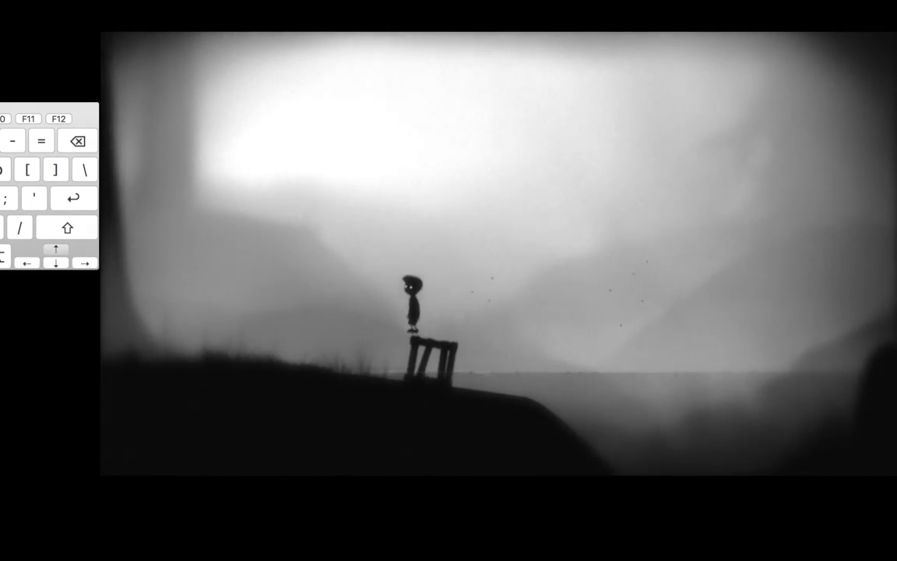
key("Up")
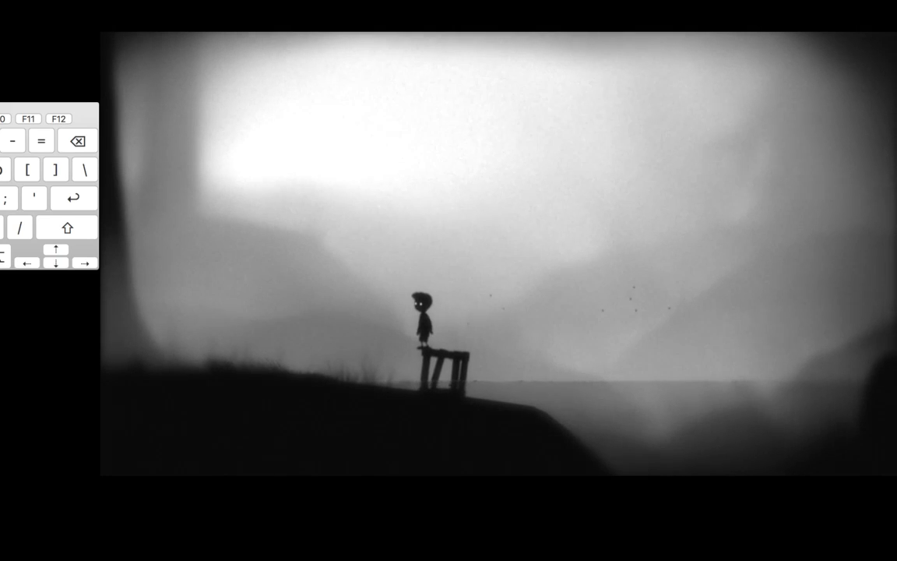
key("Up")
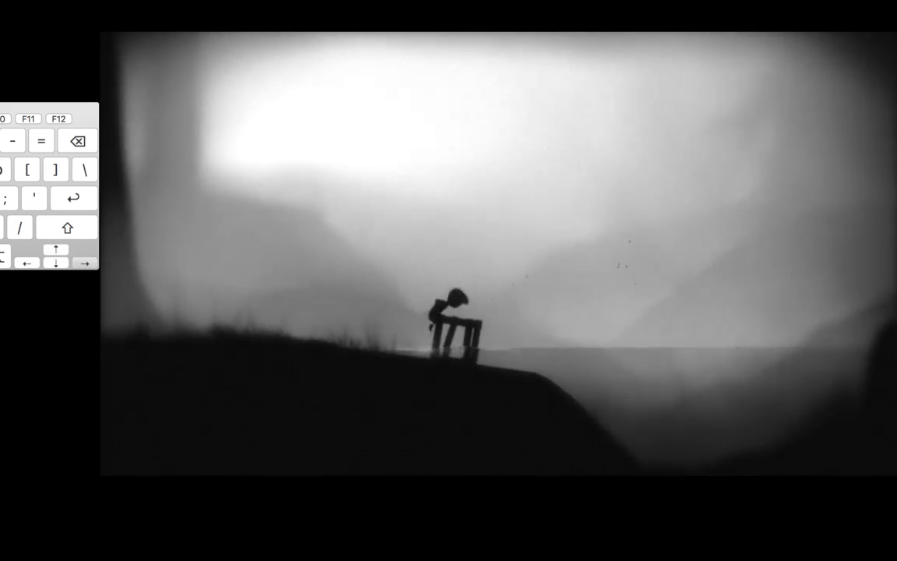
key("Up")
key("Up")
key("ctrl")
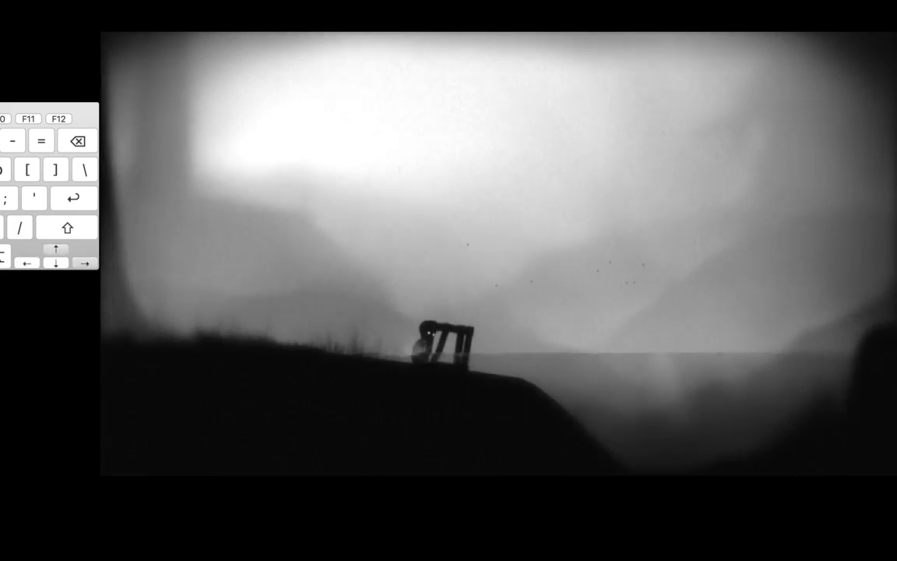
key("Up")
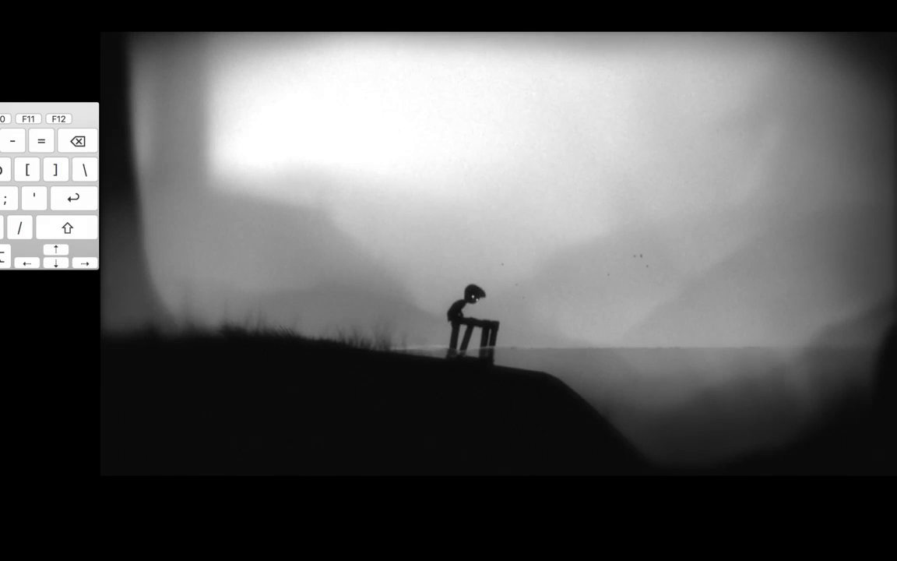
key("Up")
key("Left")
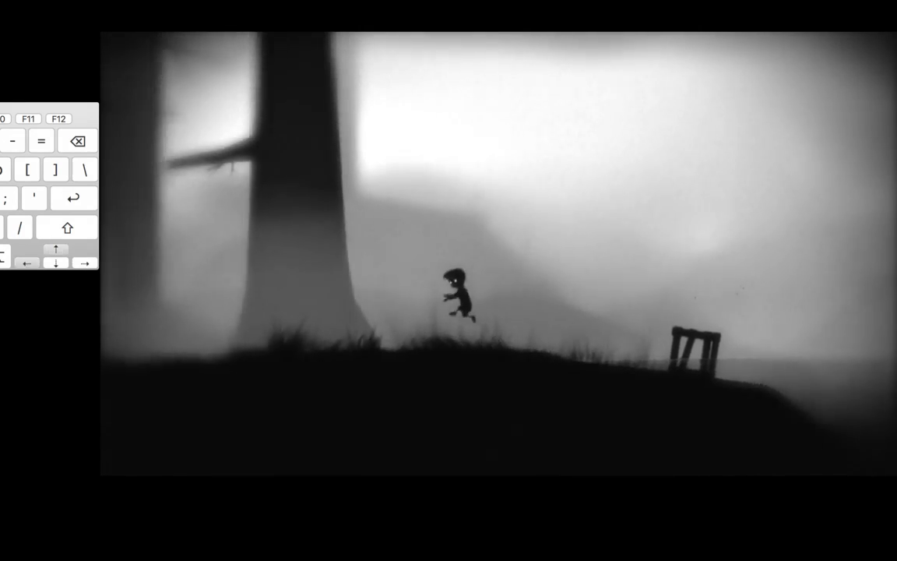
key("Left")
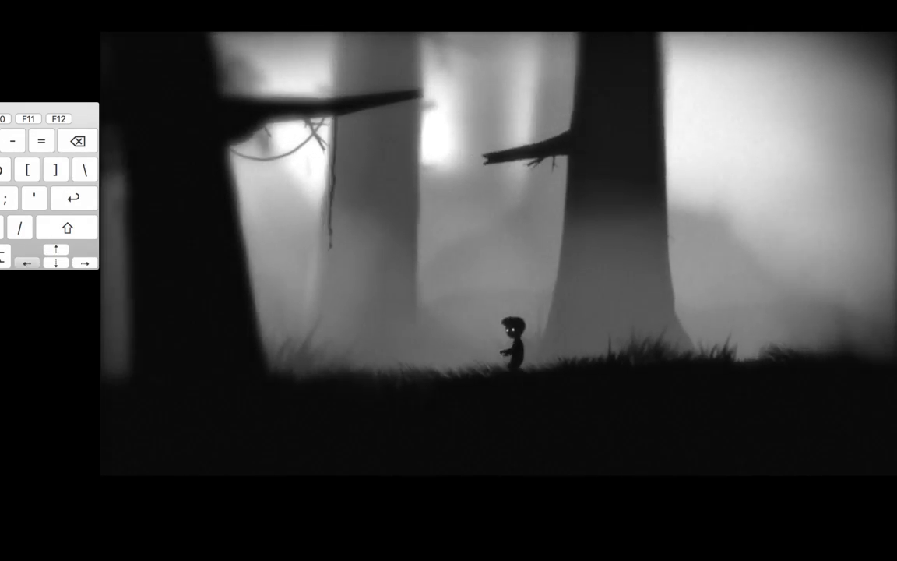
Run right up the rise to the crate, grab it with Shift, then release and walk left
key("Right")
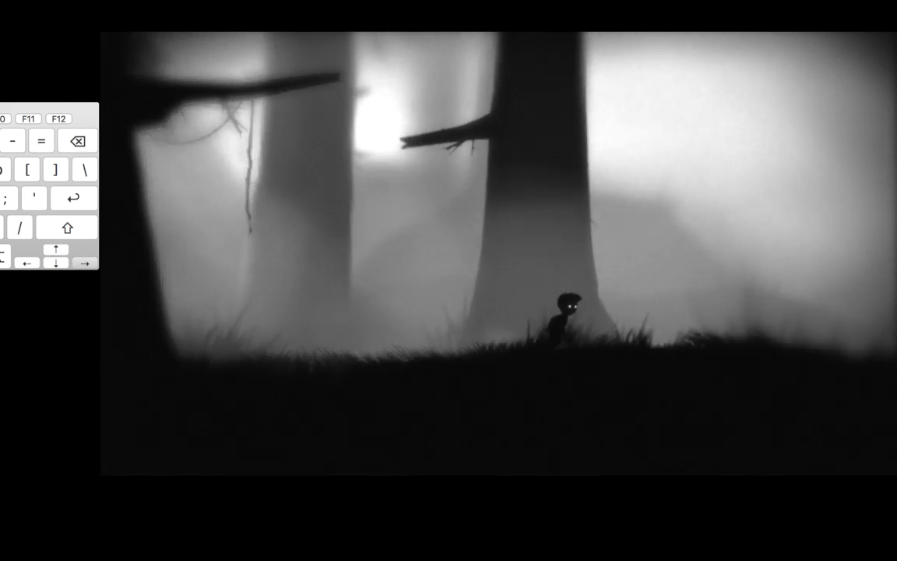
key("Right")
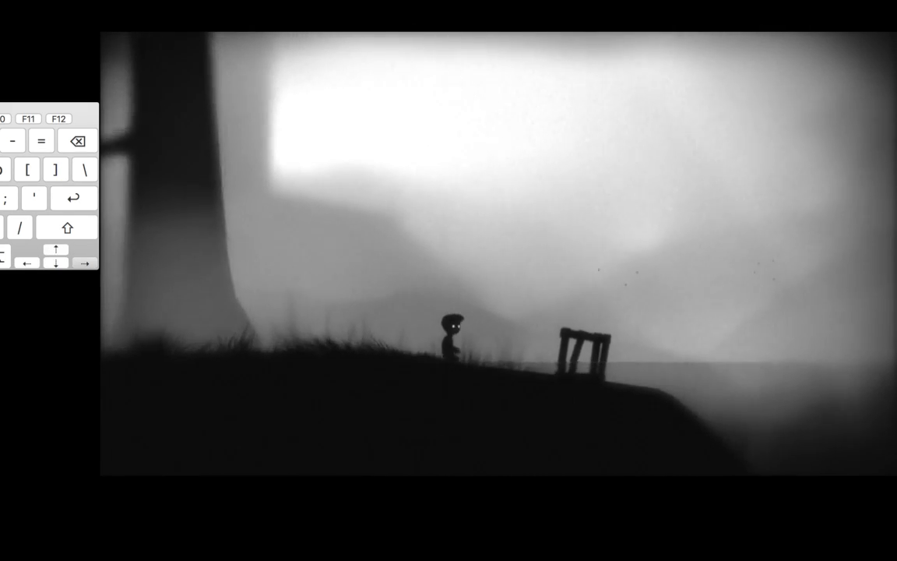
key("Right")
key("shift")
key("Left")
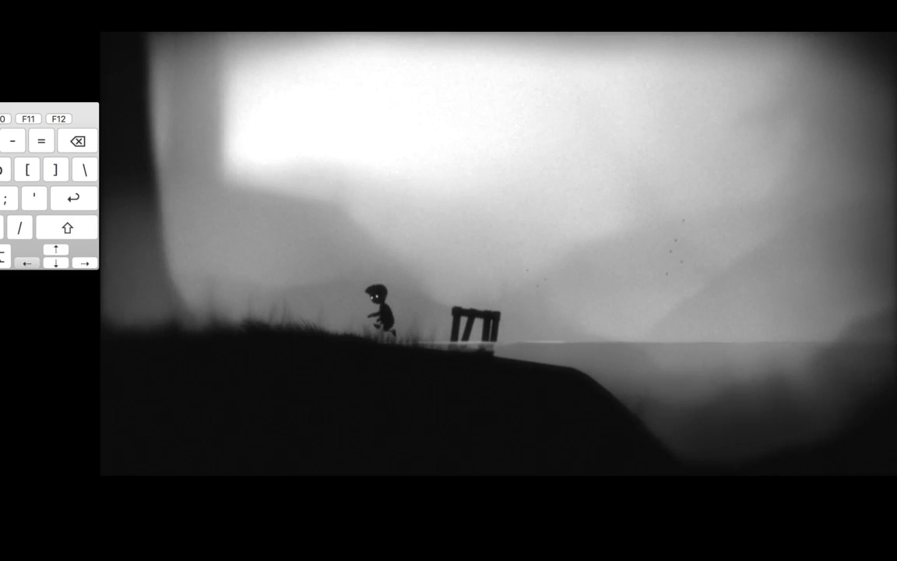